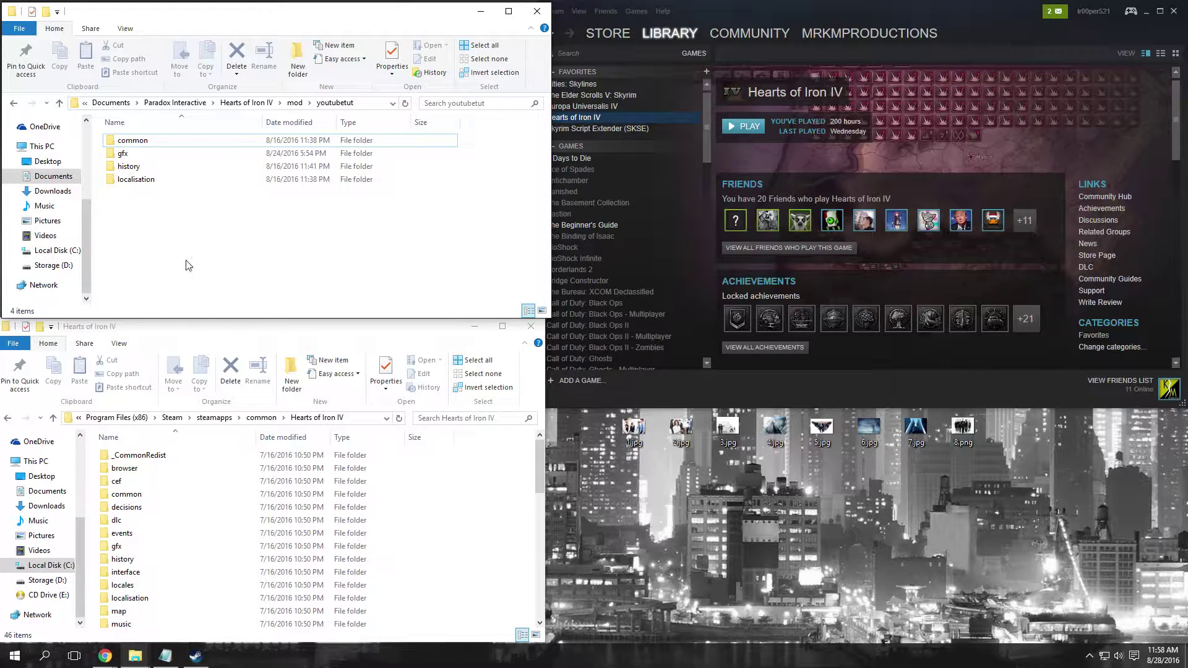
Create a folder named loadingscreens inside the youtubetut mod's gfx folder.
left_click_drag(186, 260, 329, 130)
left_click(309, 208)
left_click(247, 153)
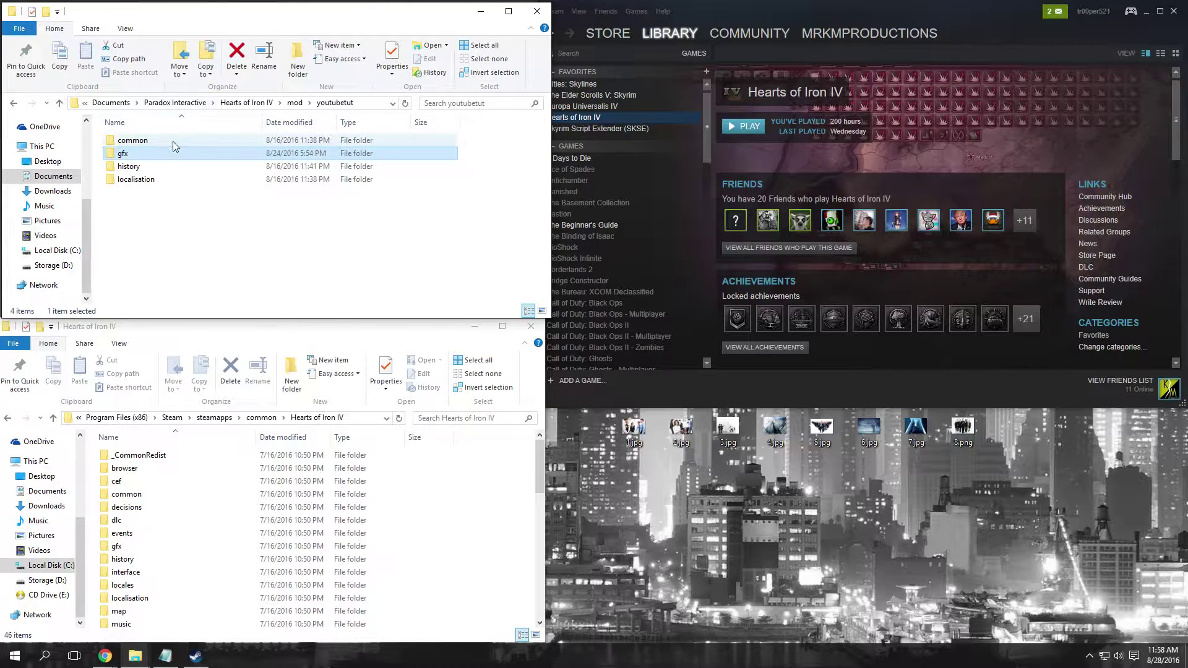
double_click(154, 153)
right_click(141, 178)
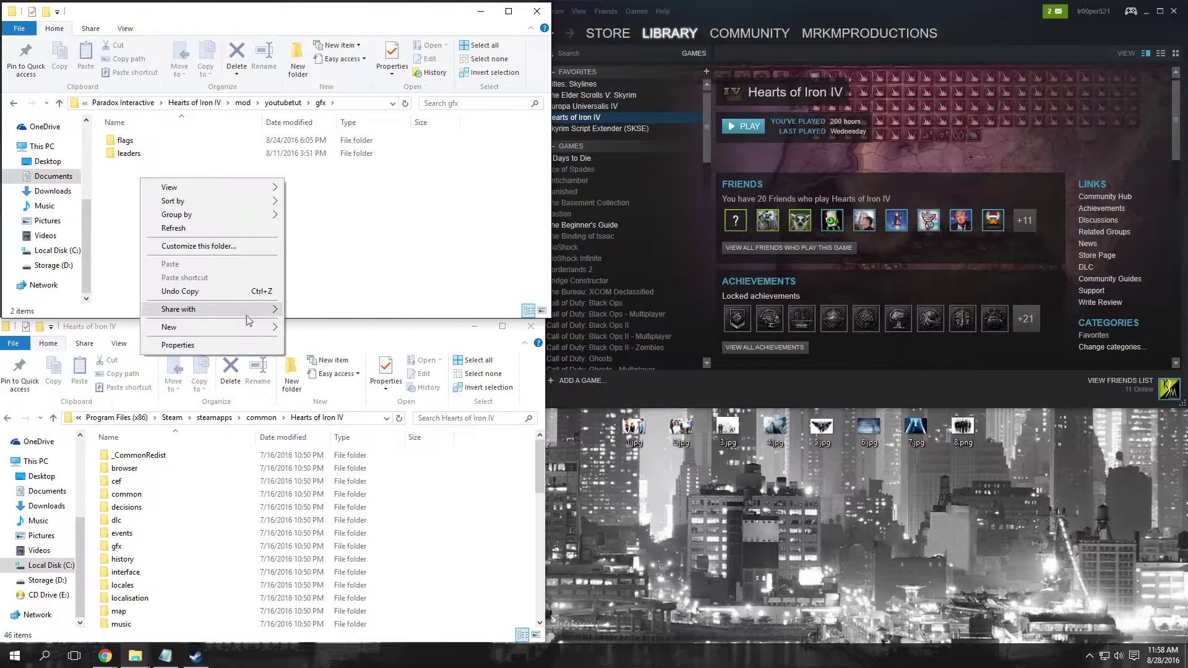
mouse_move(248, 327)
left_click(328, 332)
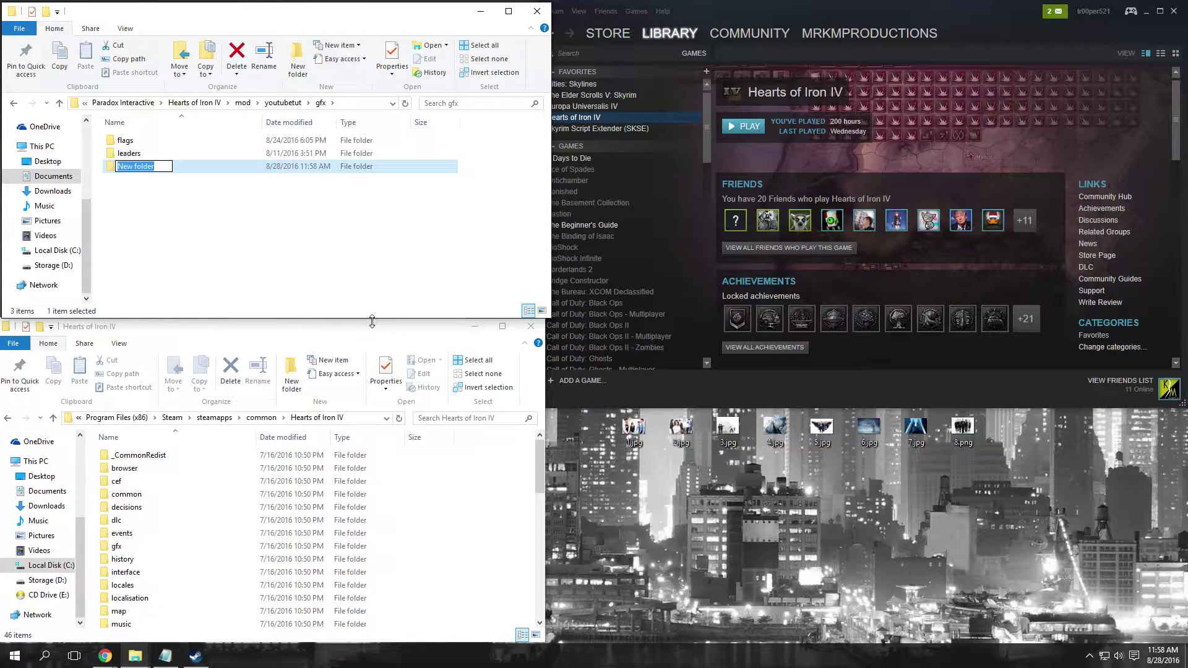
type("loadingscreens")
key("Return")
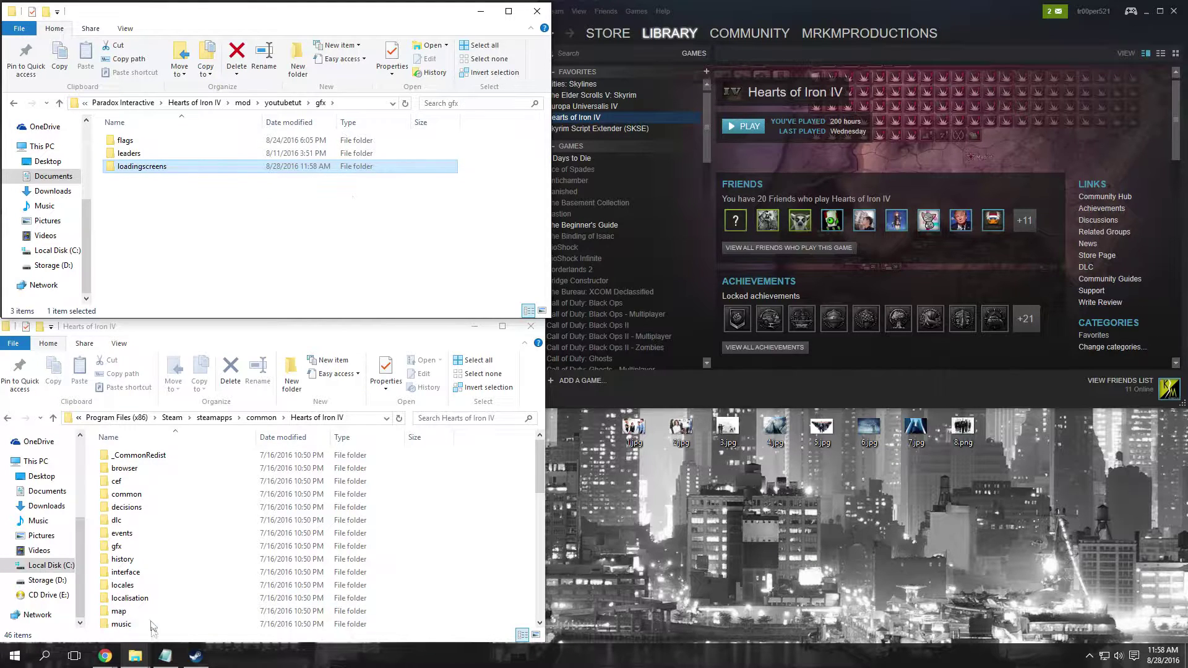
Open the loadingscreens folder inside the gfx folder of the Hearts of Iron IV game installation.
double_click(149, 546)
scroll(148, 546, "down", 1)
left_click(142, 557)
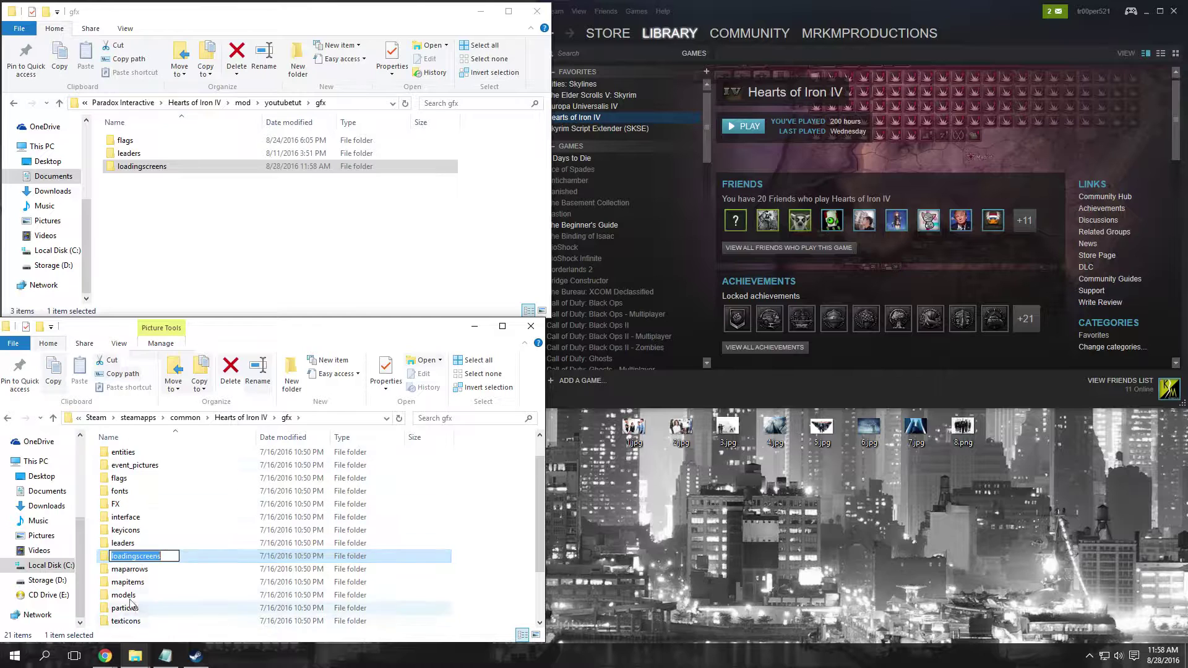
double_click(203, 558)
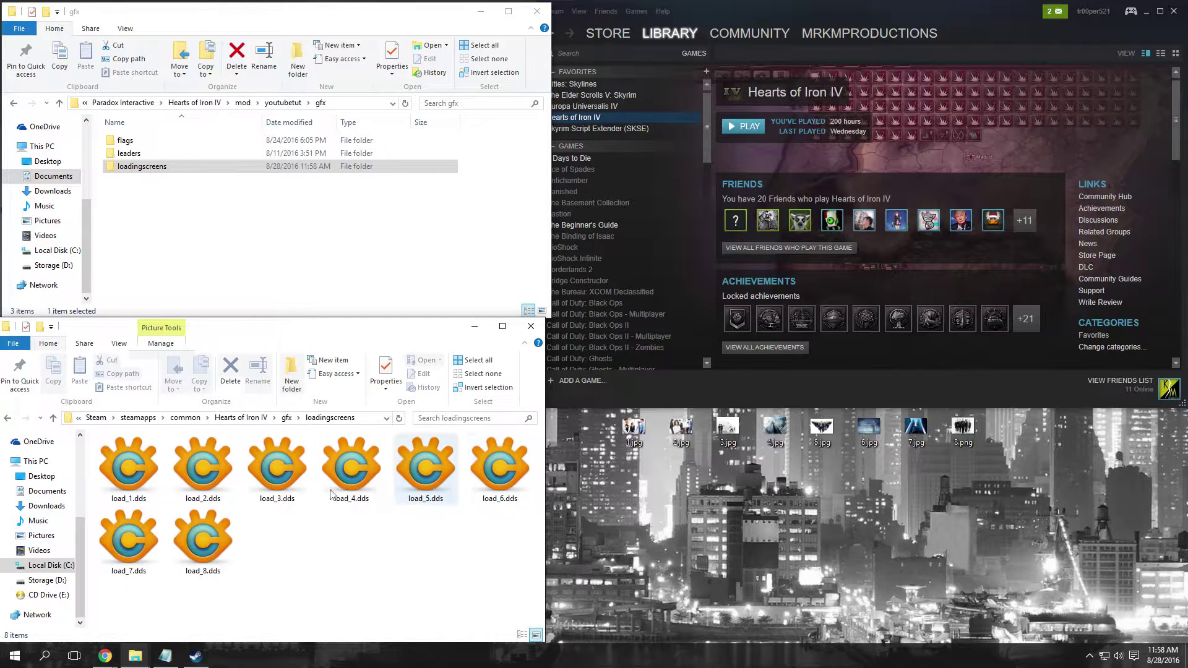
left_click_drag(284, 561, 97, 448)
left_click(311, 538)
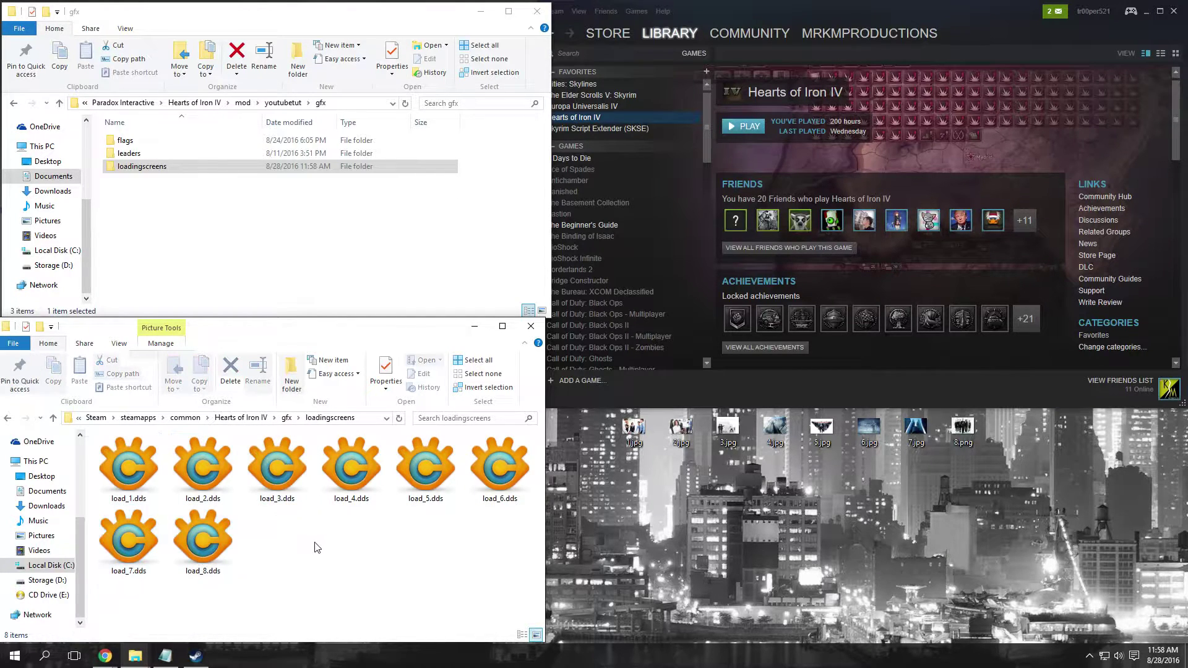
left_click_drag(593, 411, 1086, 499)
left_click(913, 484)
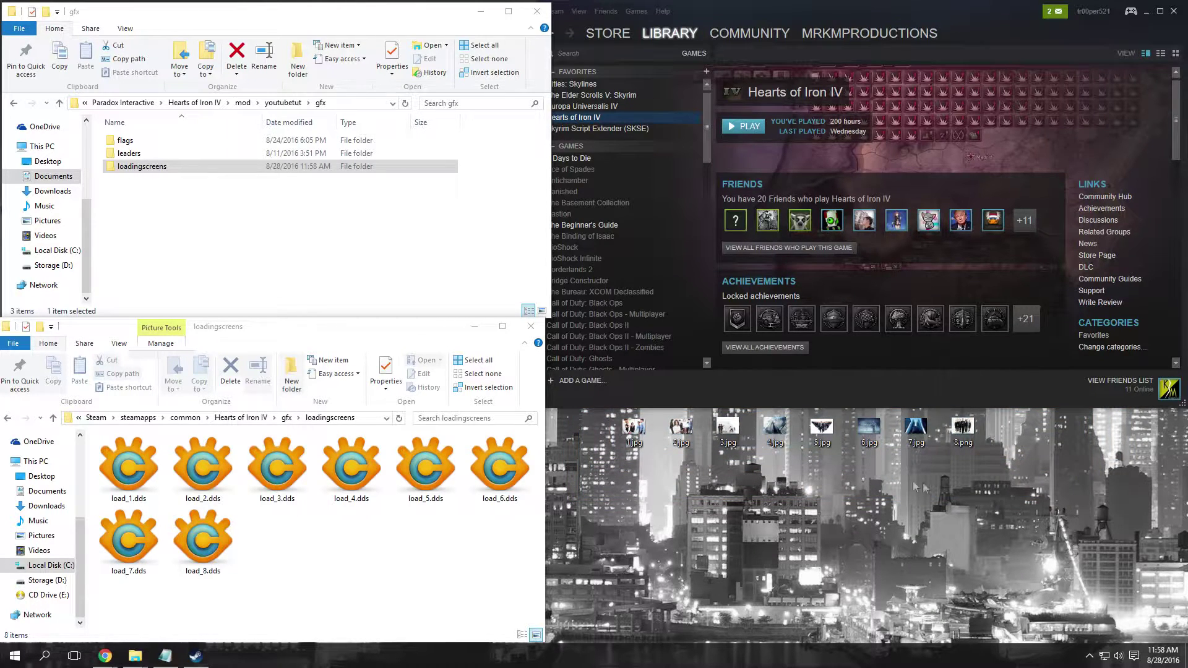
Open load_5.dds from the game's loadingscreens folder in XnConvert.
left_click(429, 482)
double_click(429, 482)
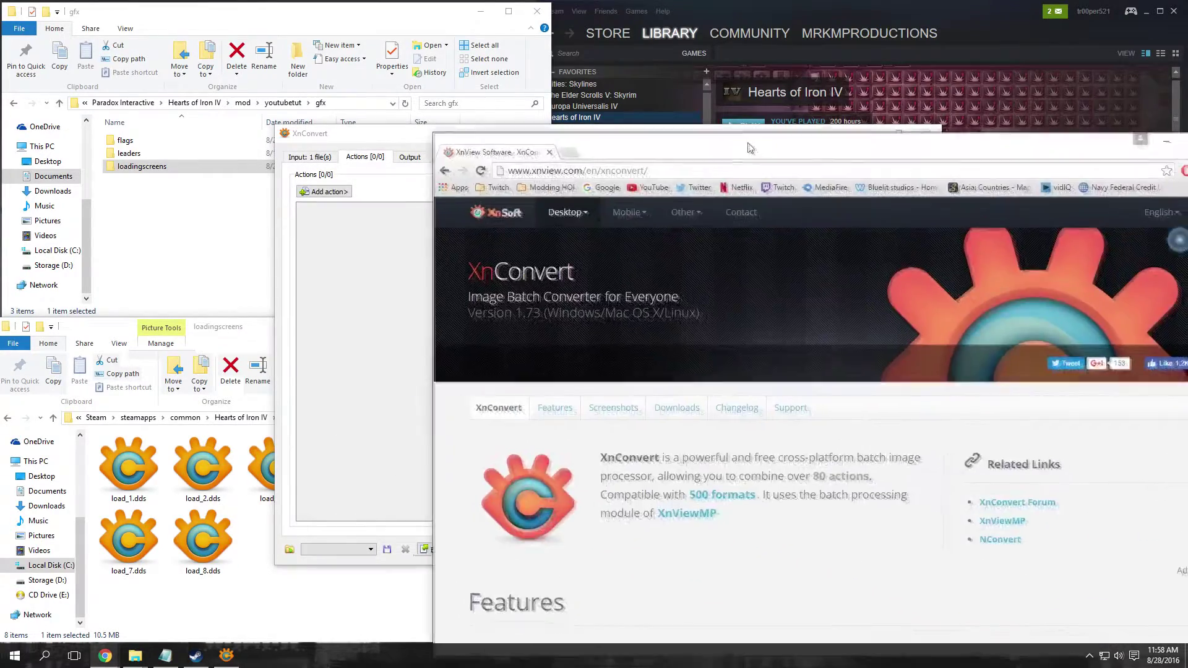
Look over the XnConvert download page in the browser and minimize it.
left_click_drag(749, 148, 659, 80)
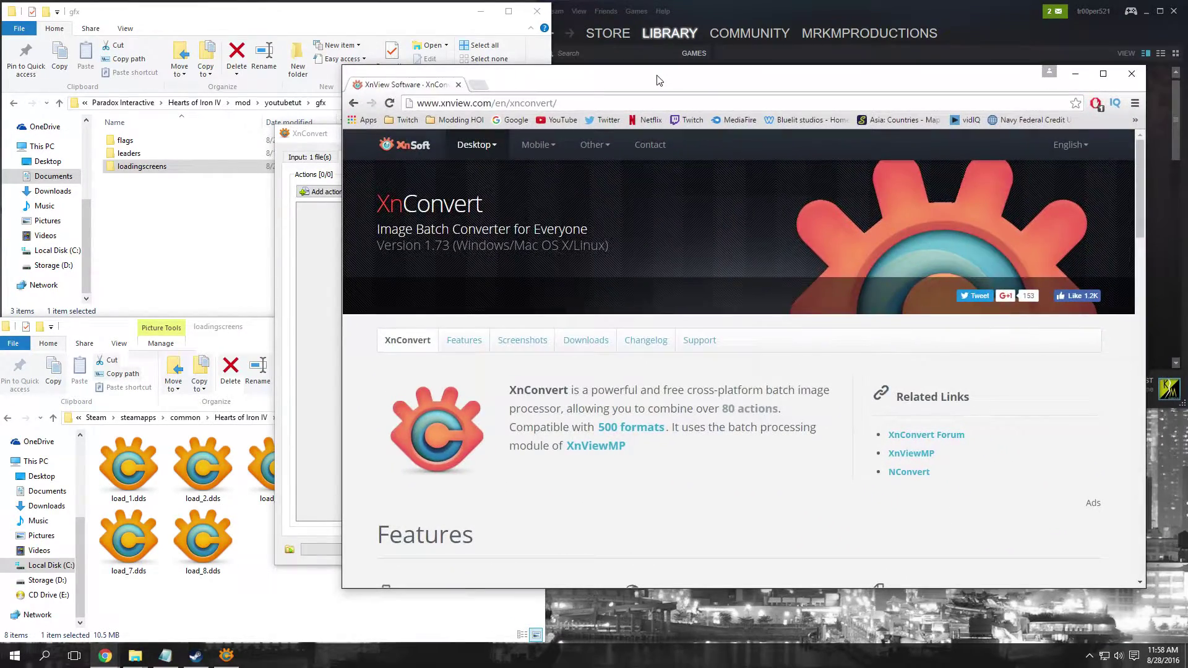
scroll(638, 342, "down", 2)
scroll(451, 281, "up", 2)
left_click(1076, 74)
Check the converter's input list for load_5.dds and select the file.
left_click(310, 156)
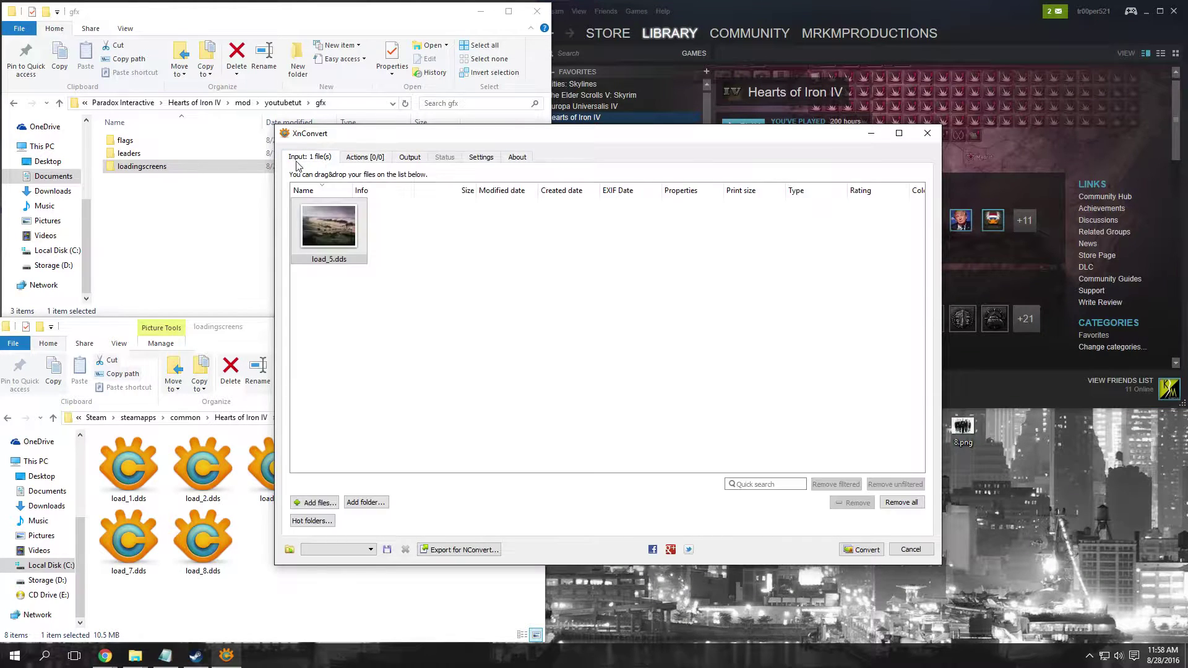
mouse_move(314, 247)
left_mouse_down()
mouse_move(353, 254)
mouse_move(324, 239)
mouse_move(325, 248)
left_mouse_up()
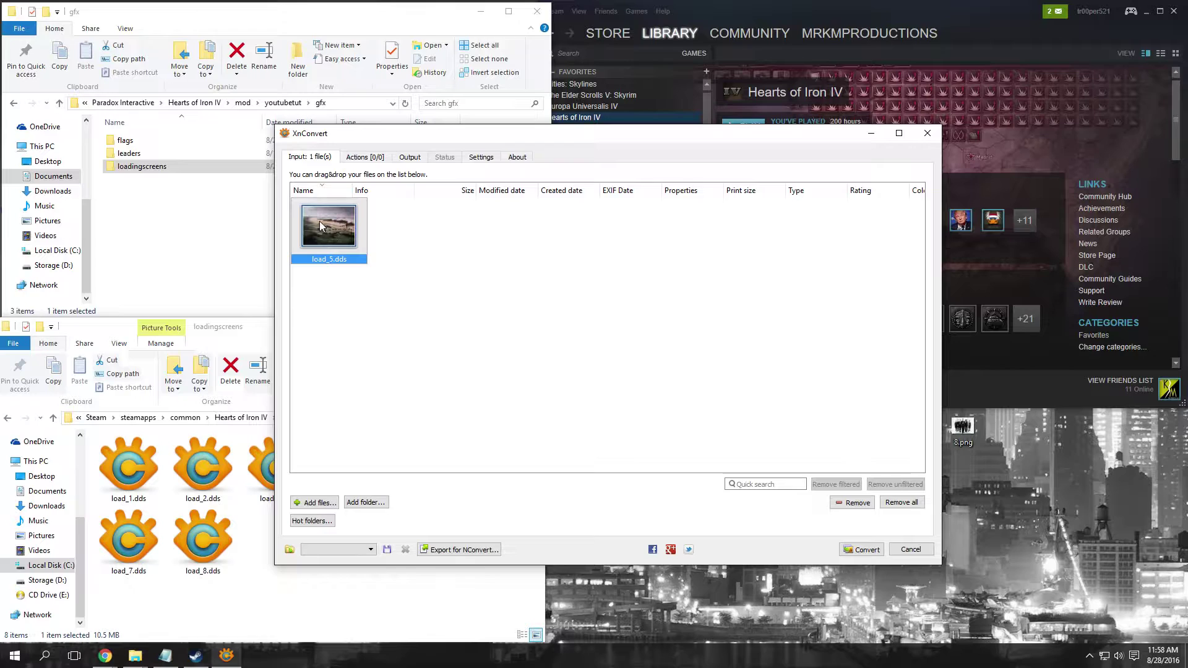
left_click_drag(438, 279, 289, 192)
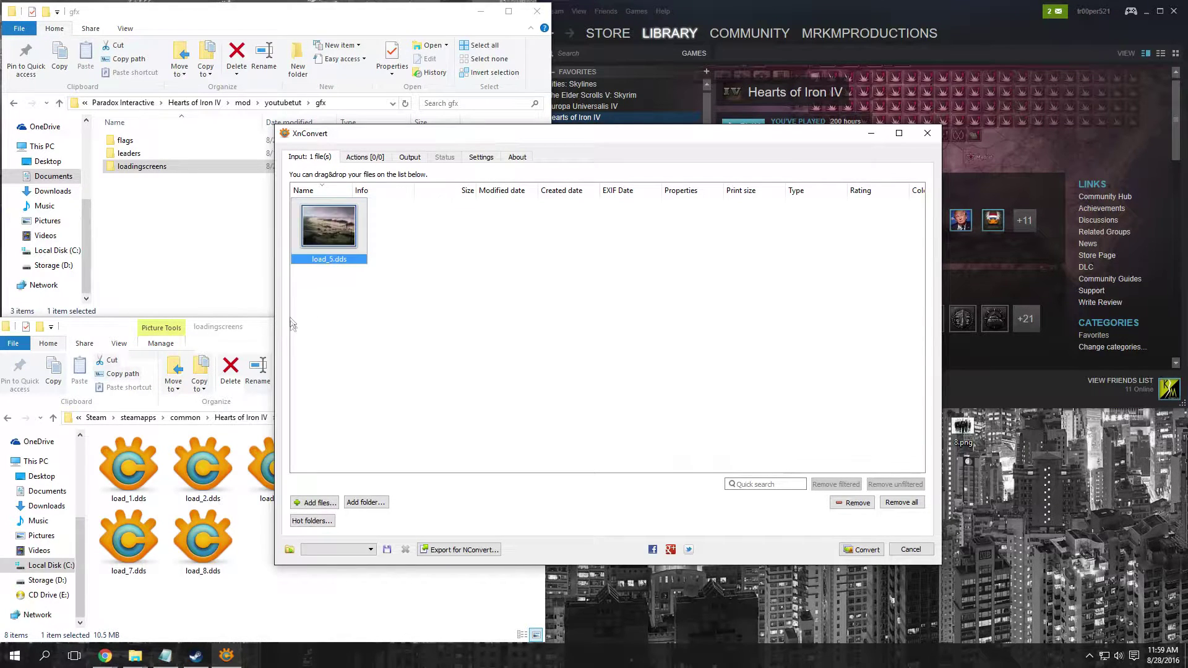
left_click_drag(300, 310, 446, 260)
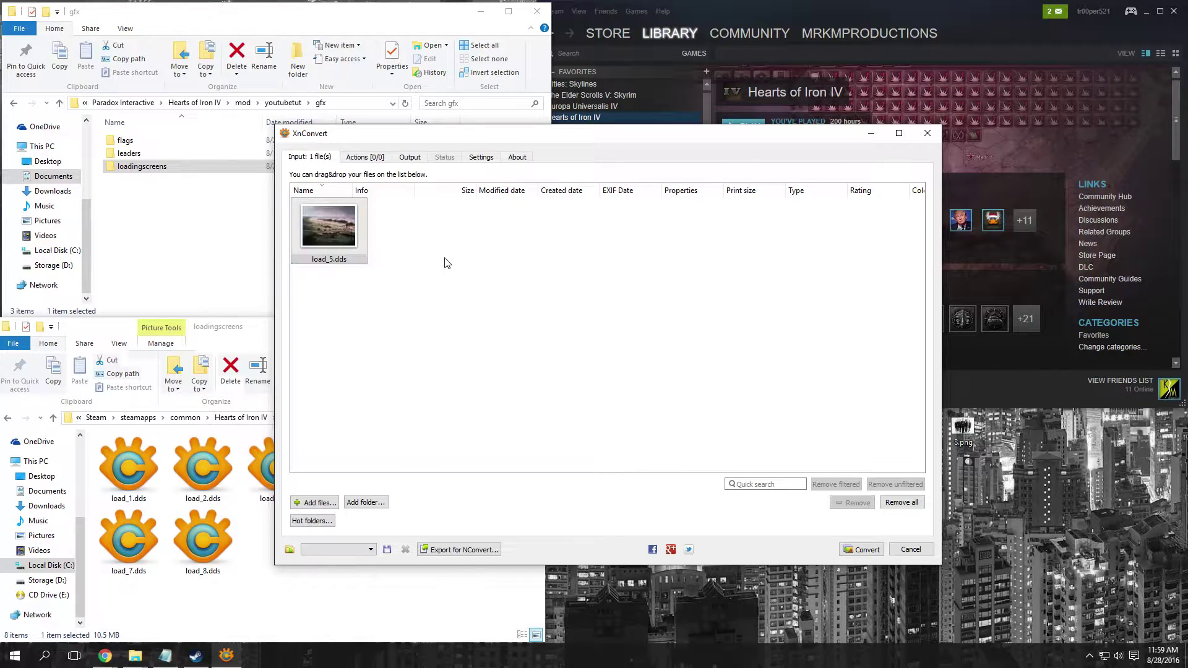
left_click_drag(395, 137, 709, 96)
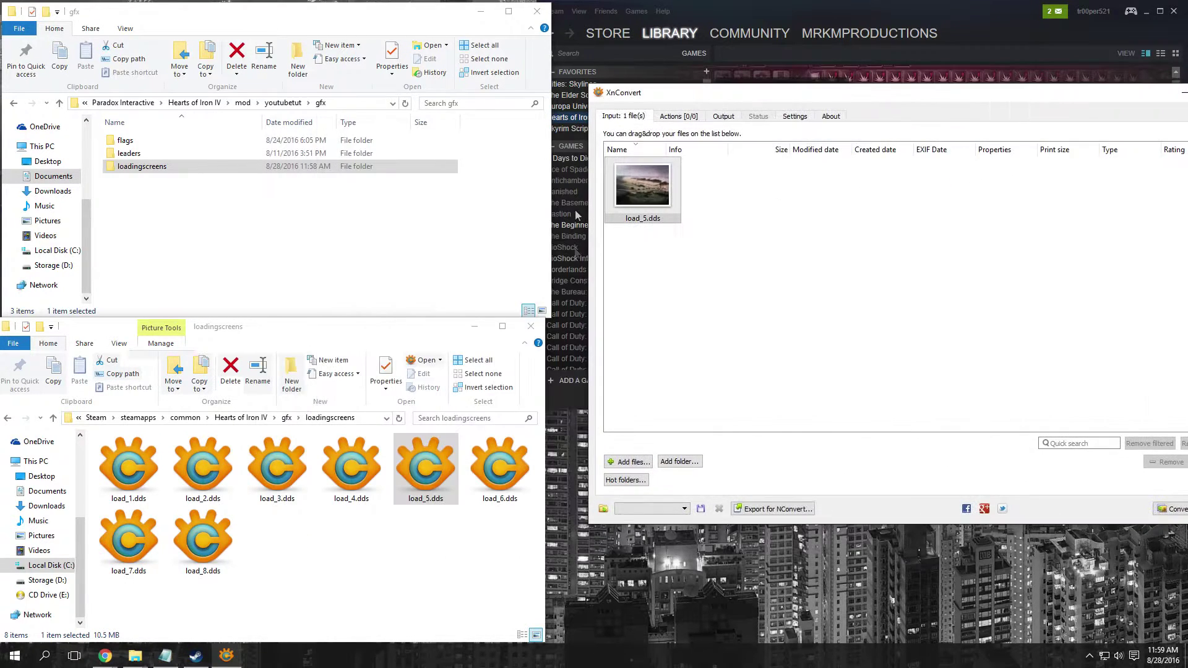
left_click(661, 189)
Convert load_5.dds to TGA - Truevision Targa with the Desktop as output folder, and close XnConvert.
left_click(727, 117)
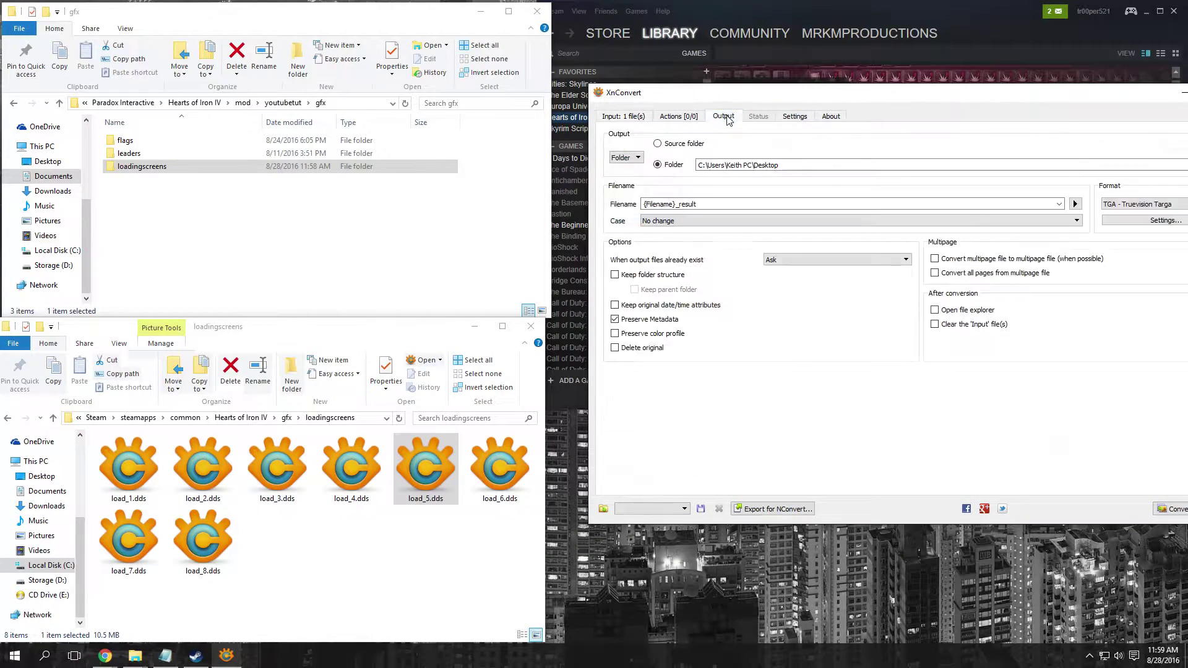
left_click_drag(788, 96, 569, 61)
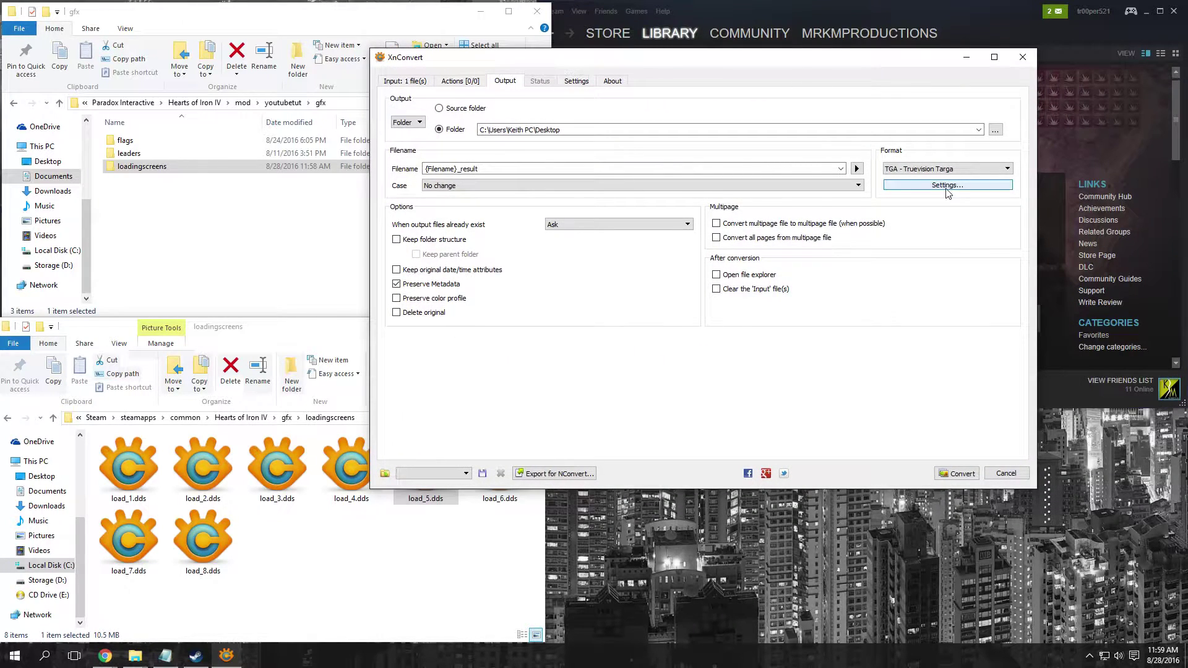
left_click(926, 168)
scroll(925, 247, "down", 5)
left_click(915, 332)
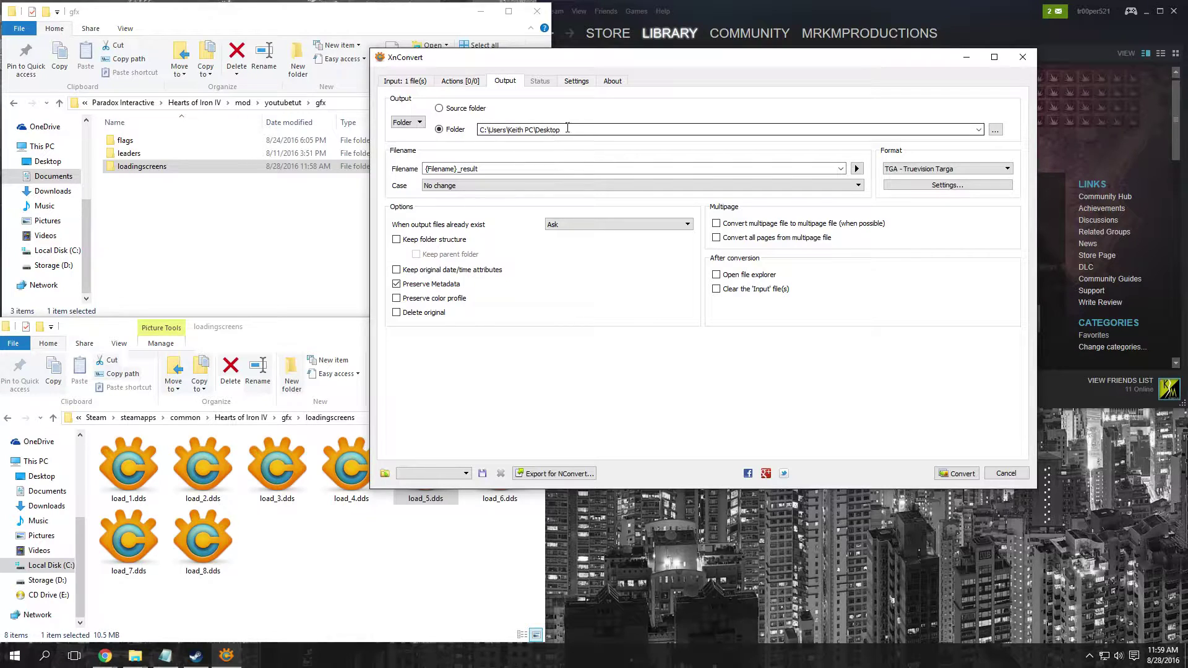
left_click(960, 475)
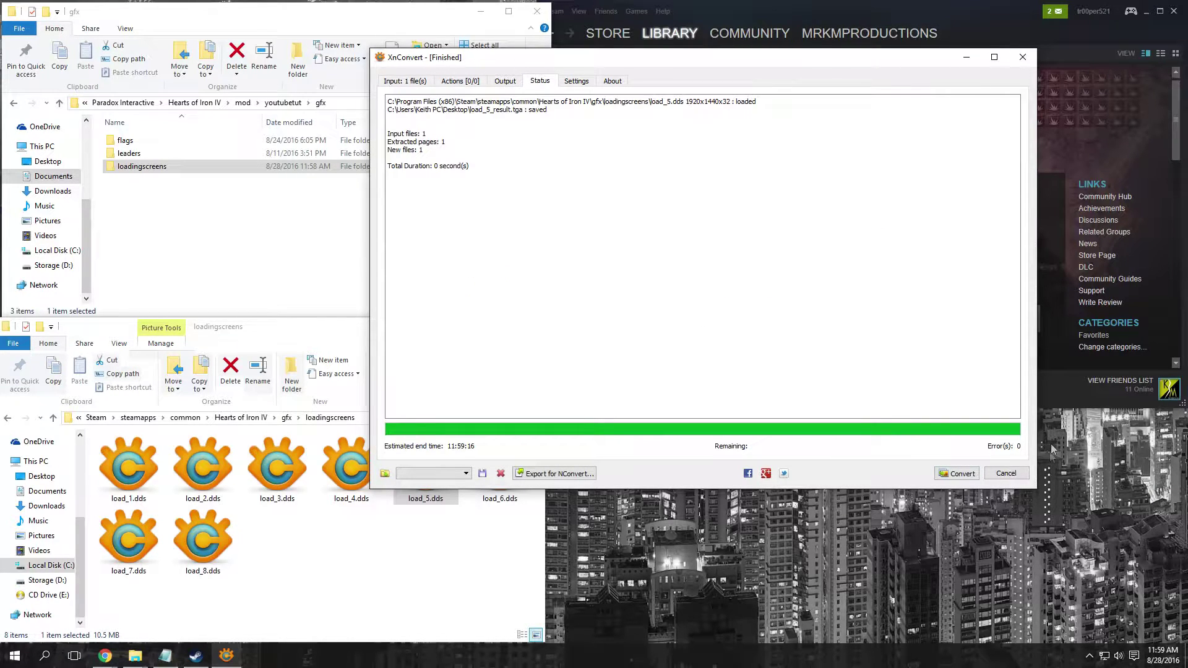
left_click(1007, 474)
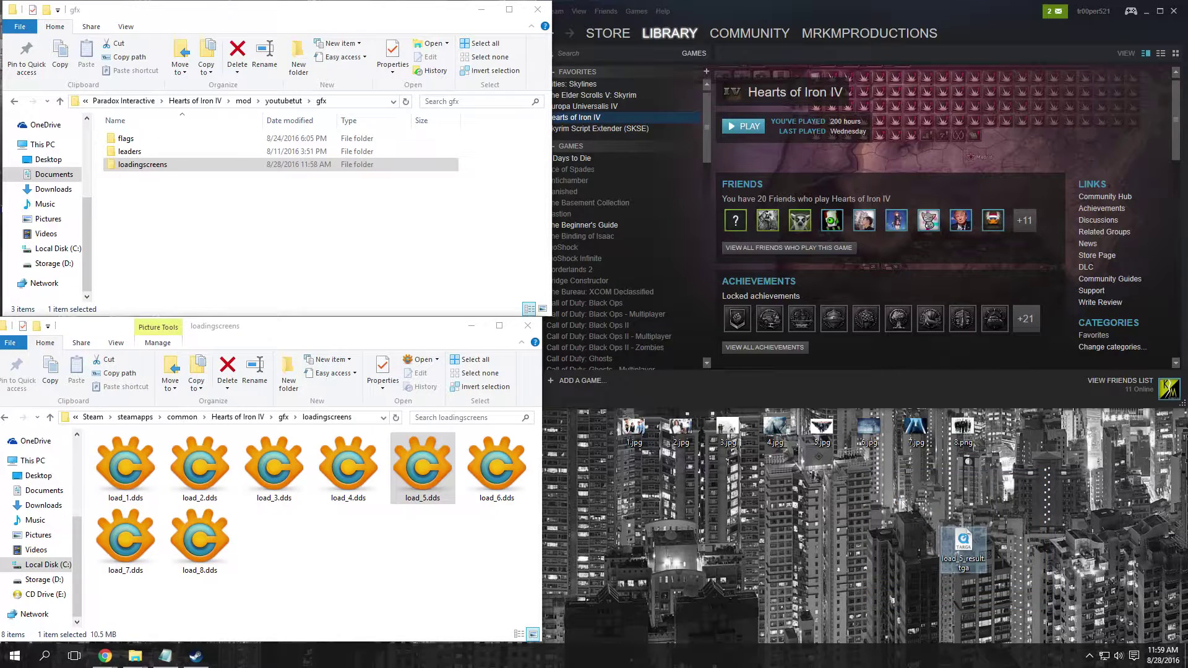
Rename load_5_result.tga on the desktop to load_5.tga.
left_click_drag(902, 500, 1021, 598)
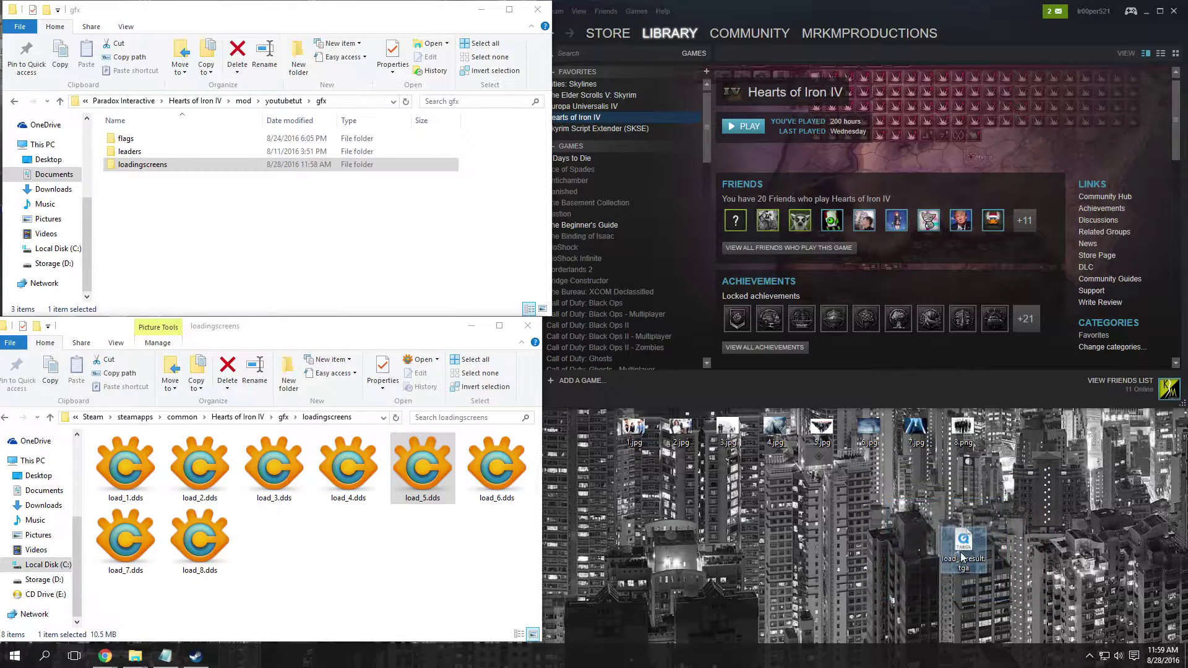
right_click(962, 570)
left_click(1002, 553)
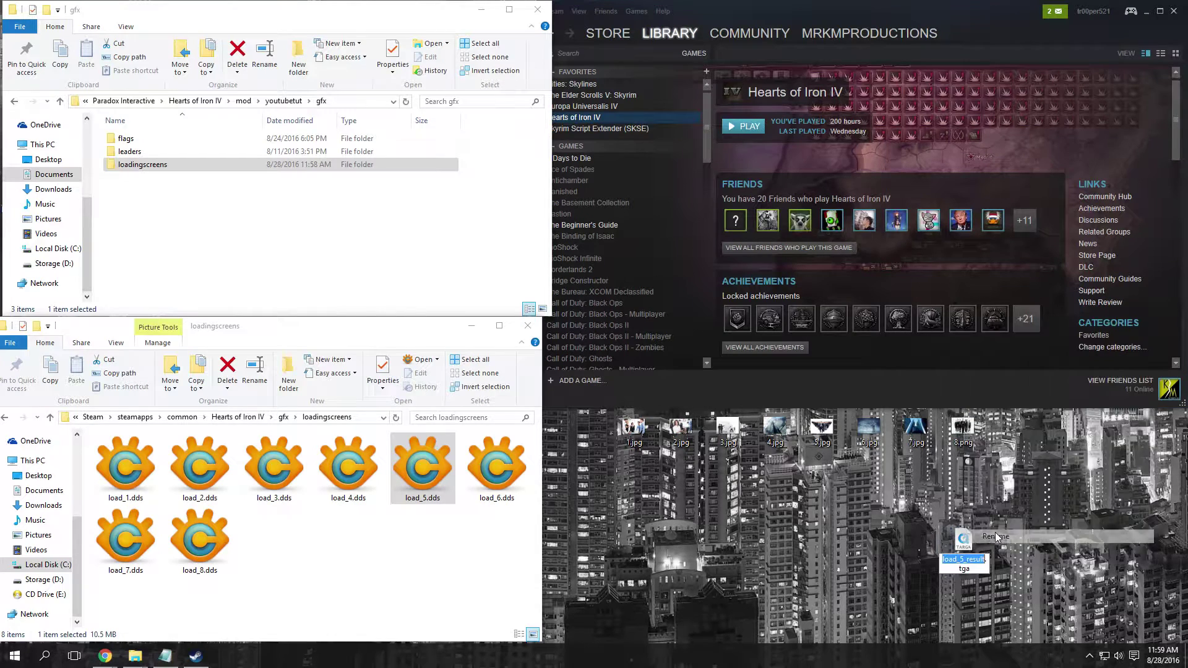
left_click_drag(964, 563, 975, 560)
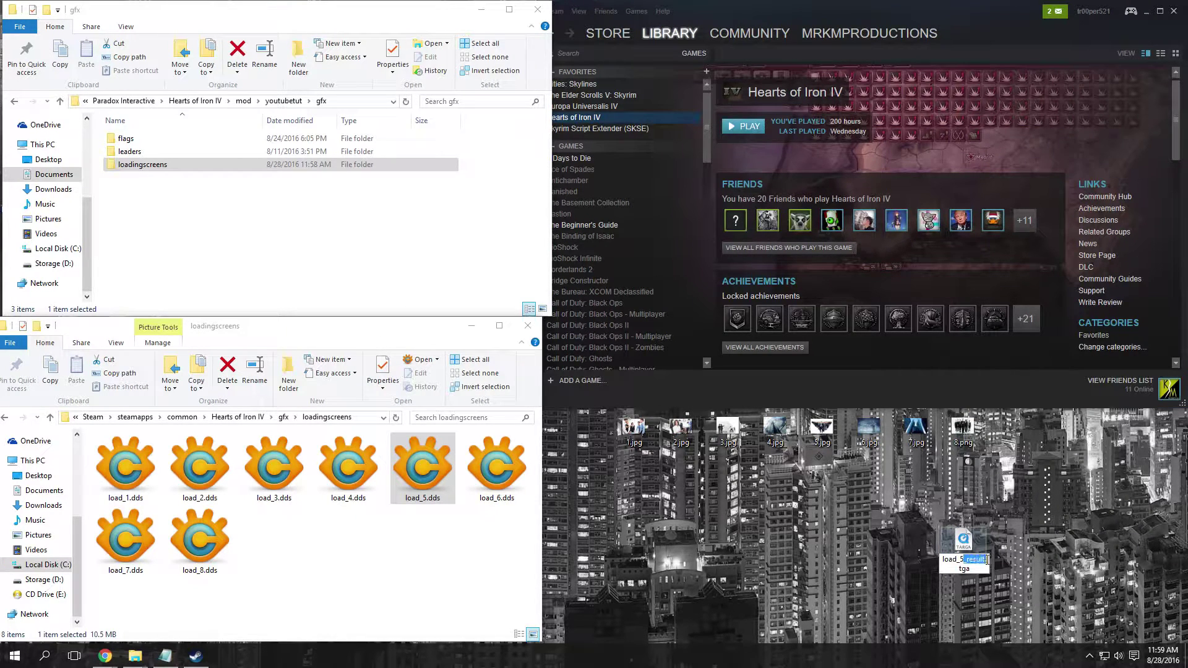
key("BackSpace")
key("Return")
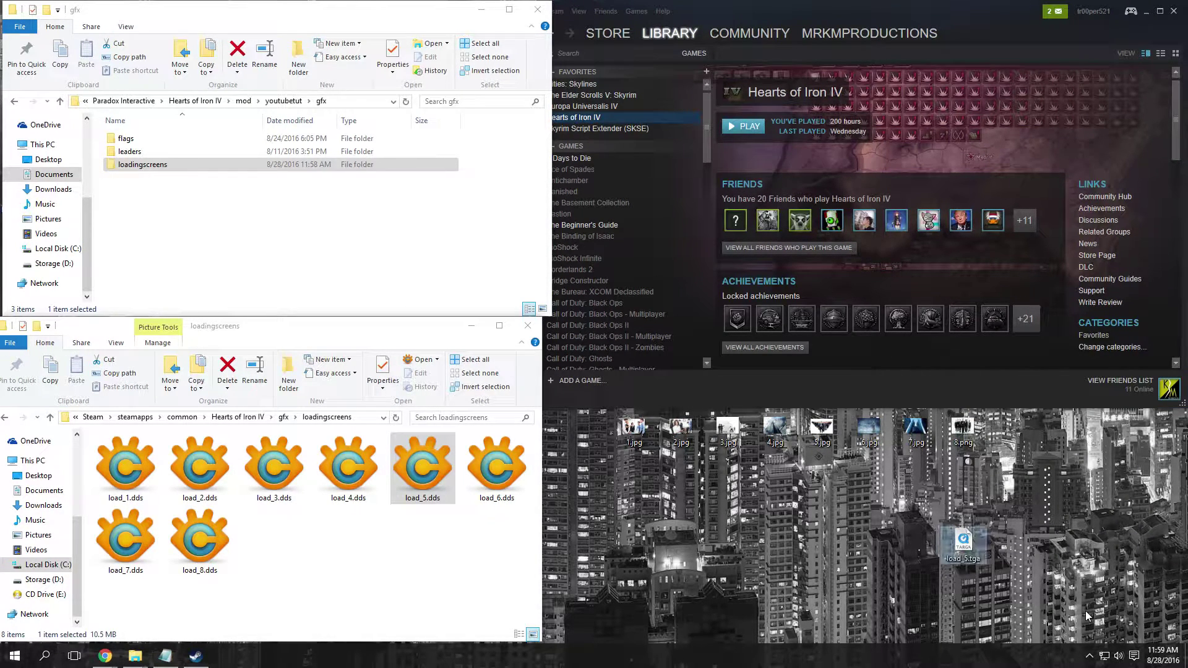
left_click_drag(889, 482, 1090, 604)
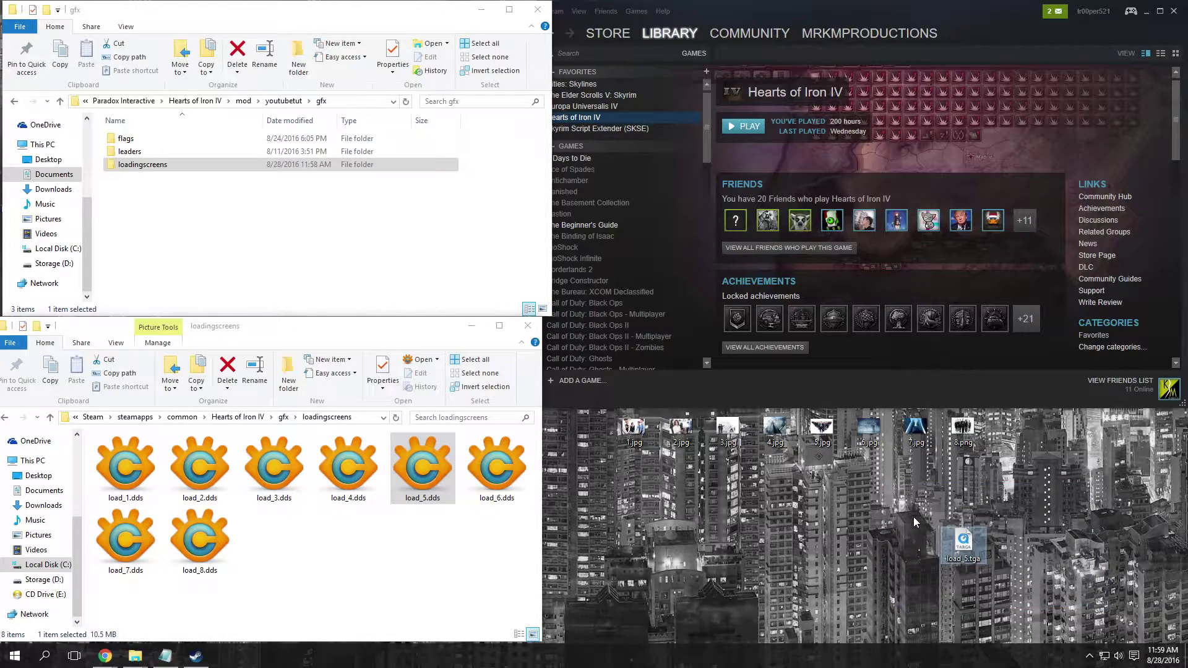
mouse_move(913, 516)
left_mouse_down()
mouse_move(984, 552)
mouse_move(1012, 590)
mouse_move(991, 590)
mouse_move(914, 516)
left_mouse_up()
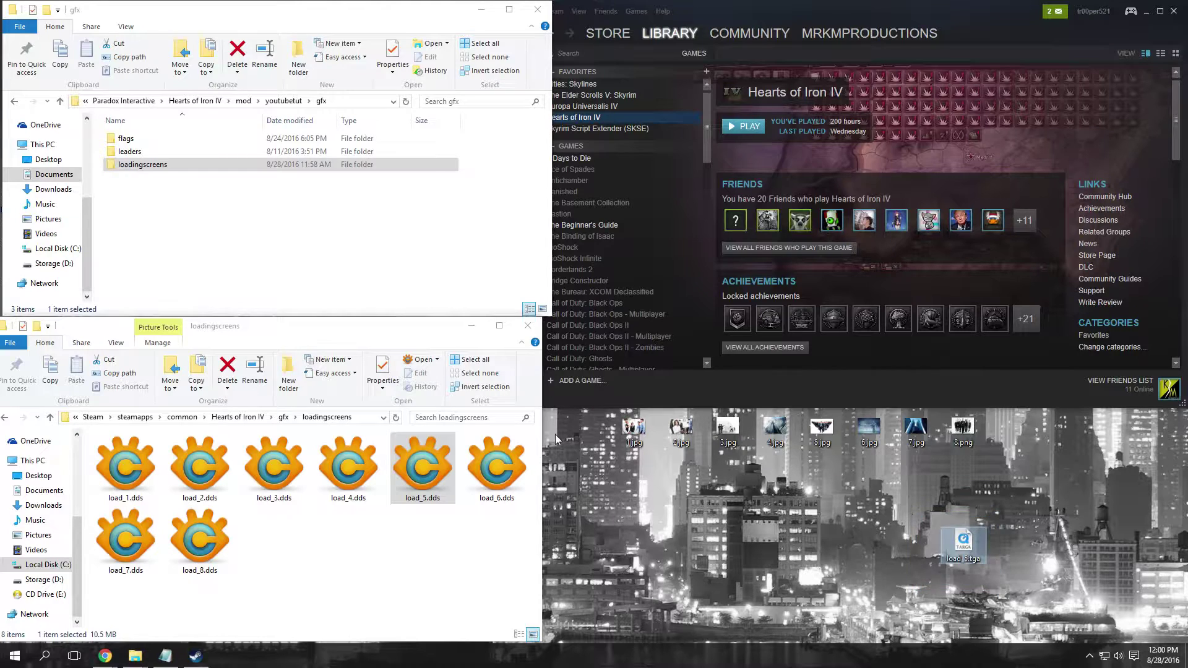
left_click_drag(583, 416, 628, 439)
left_click_drag(927, 508, 1057, 580)
left_click_drag(680, 496, 756, 426)
left_click(718, 477)
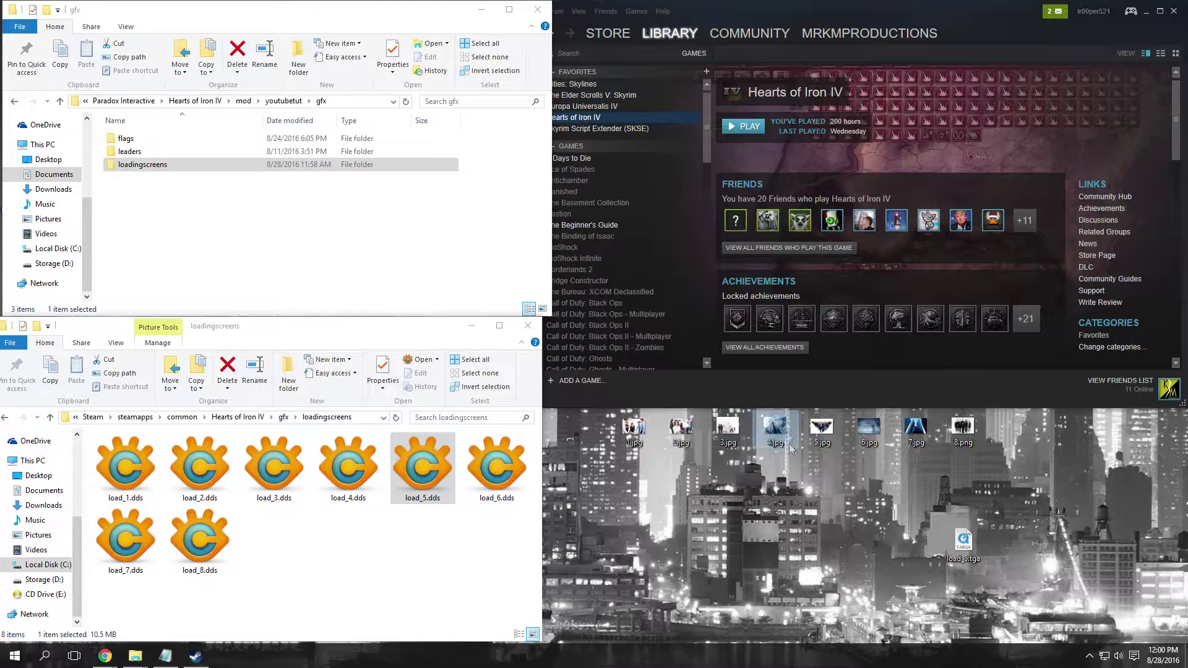
left_click(790, 445)
left_click(1102, 461)
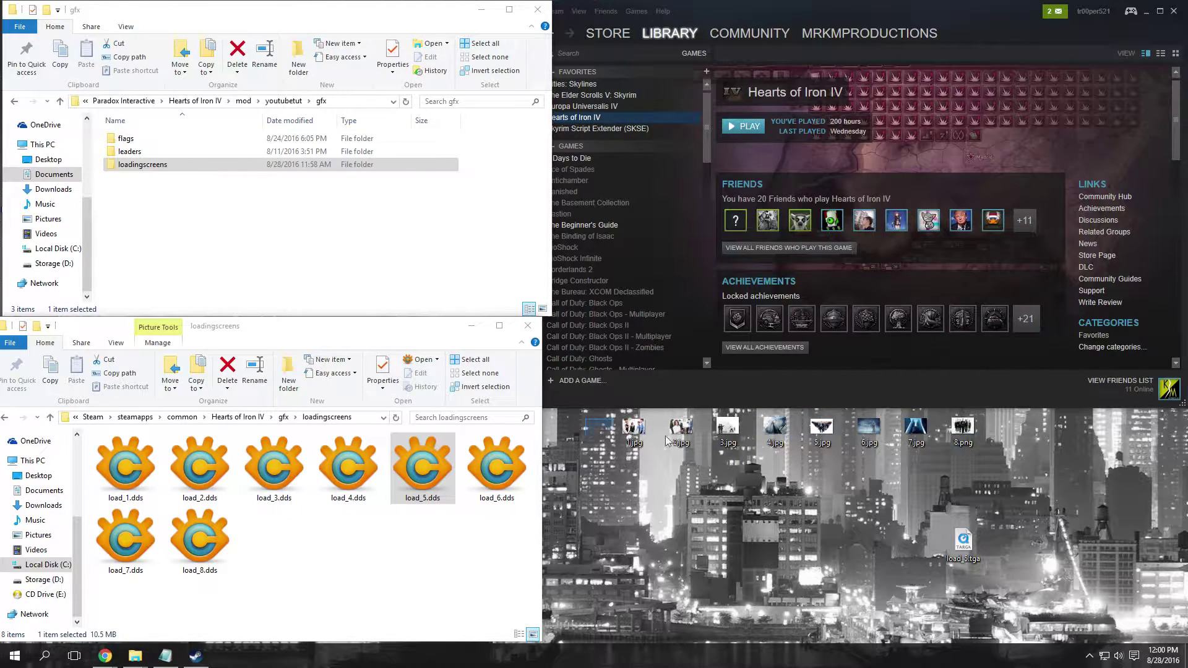
left_click_drag(588, 419, 1086, 487)
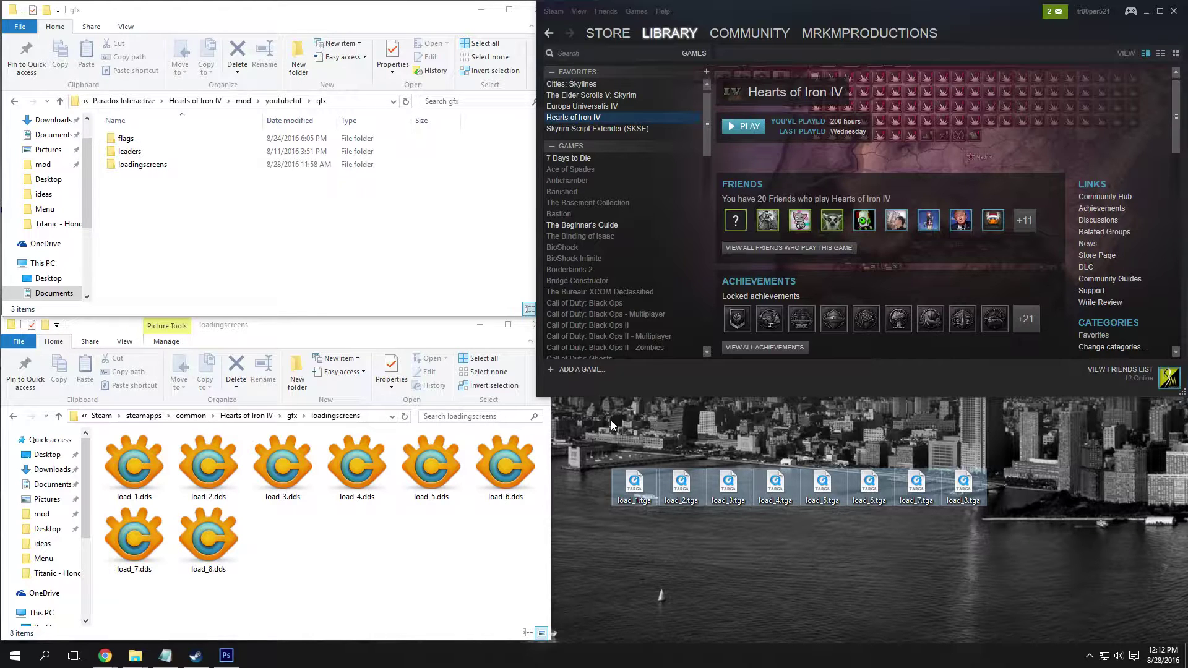
left_click(611, 421)
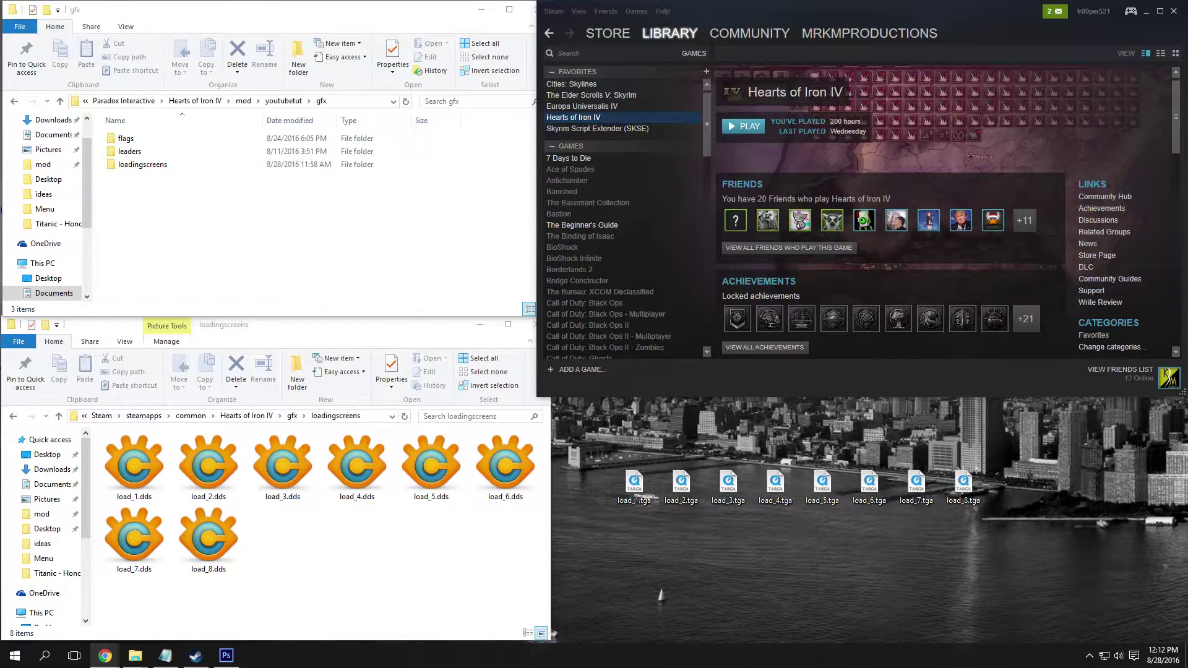
In the browser's online DDS converter, choose load_1.tga for upload with surface format R8G8B8 (24 bits per pixel).
left_click_drag(1187, 89, 561, 82)
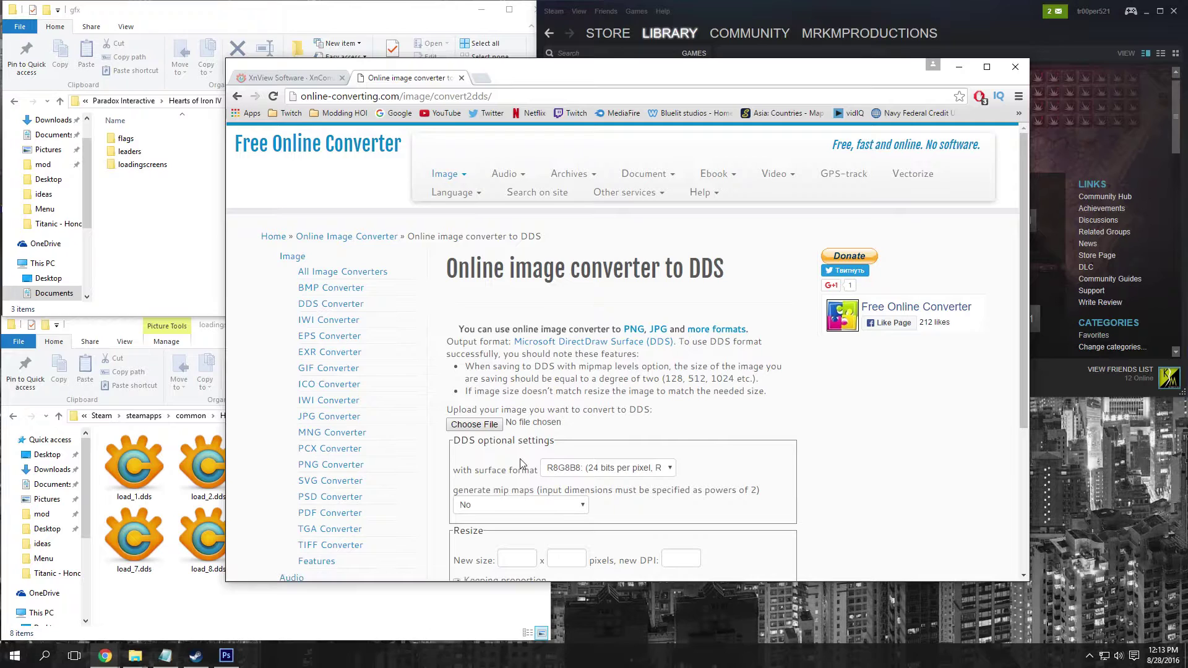
scroll(641, 360, "down", 1)
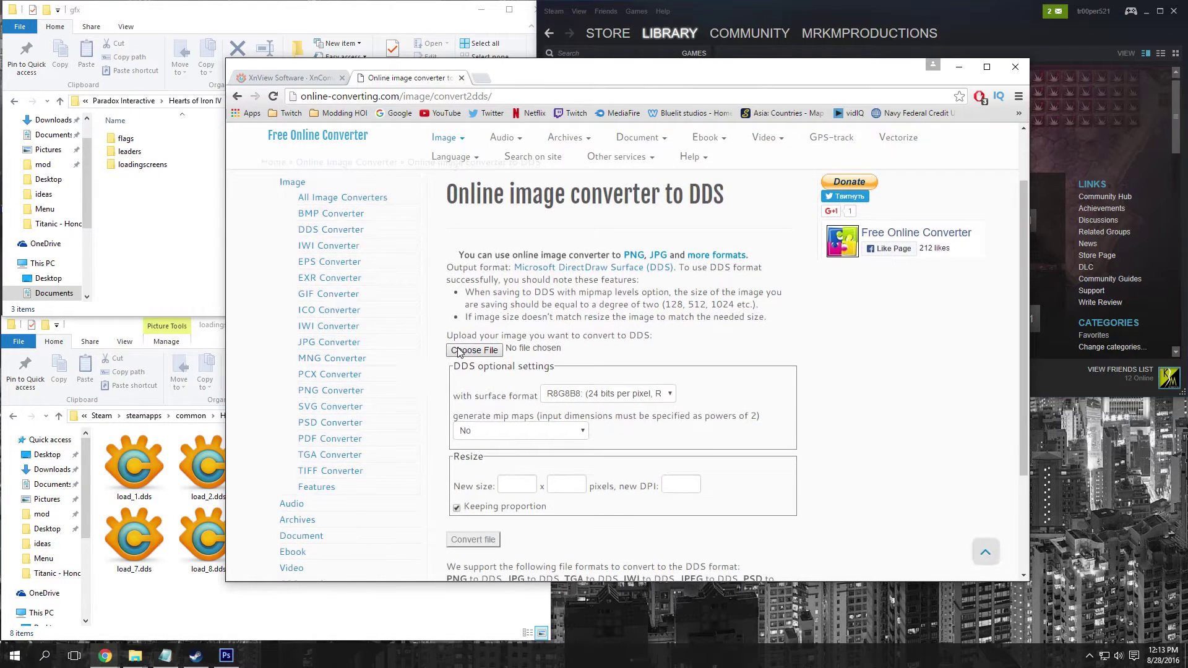
left_click(479, 355)
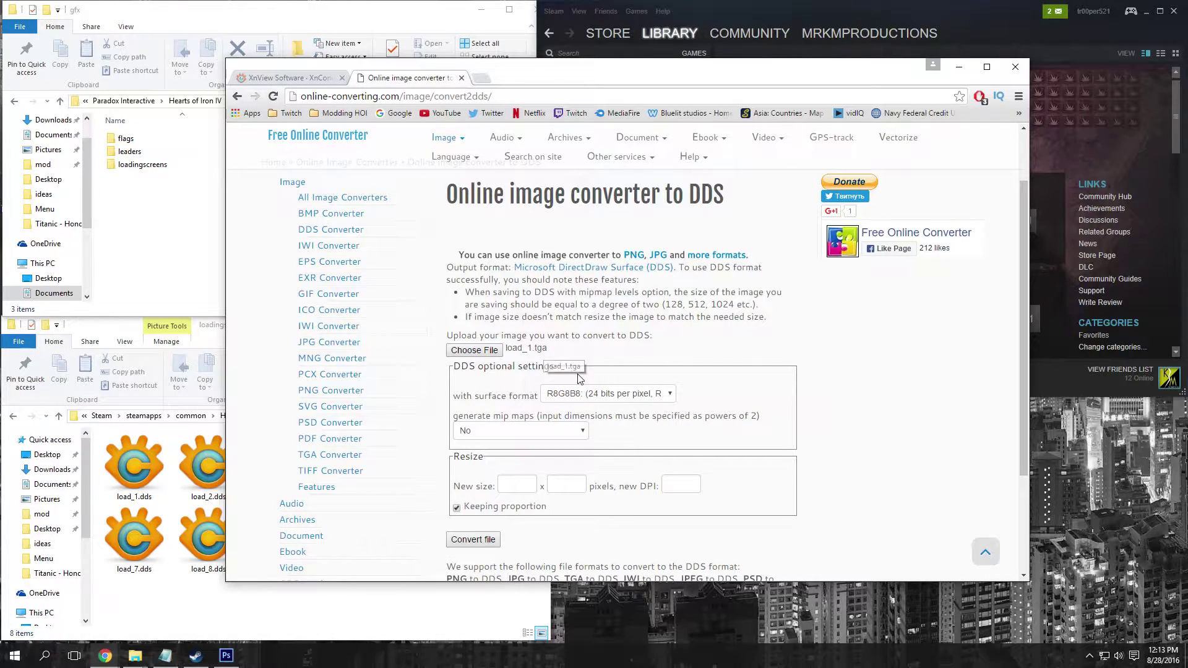
left_click(606, 395)
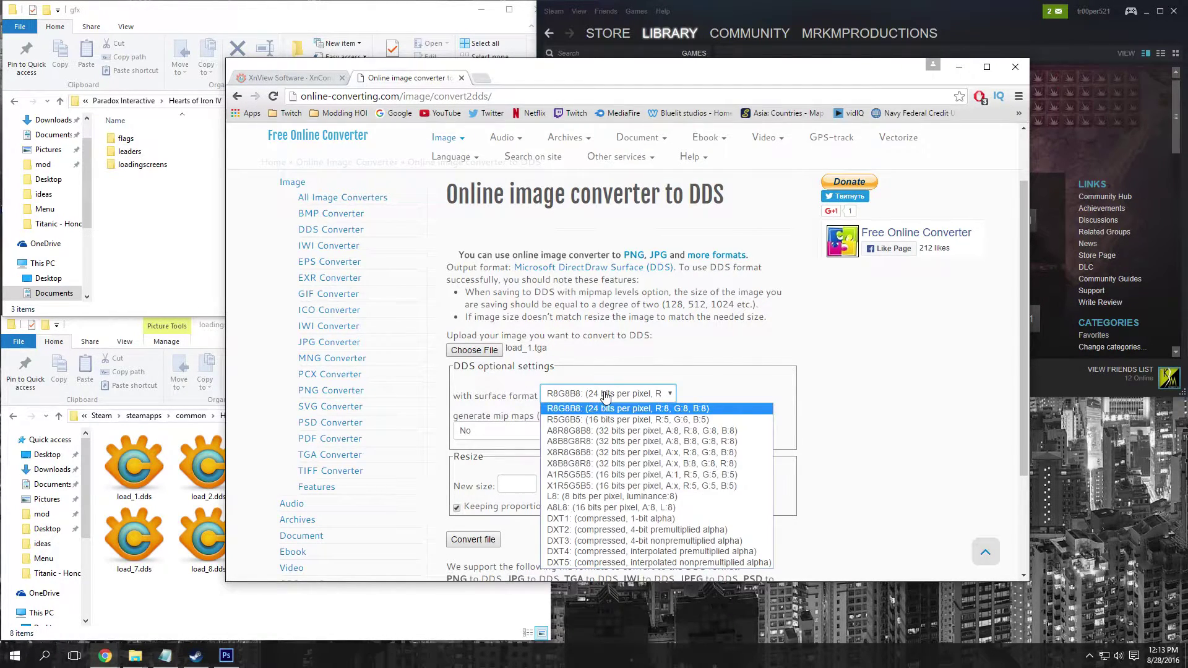
left_click(613, 410)
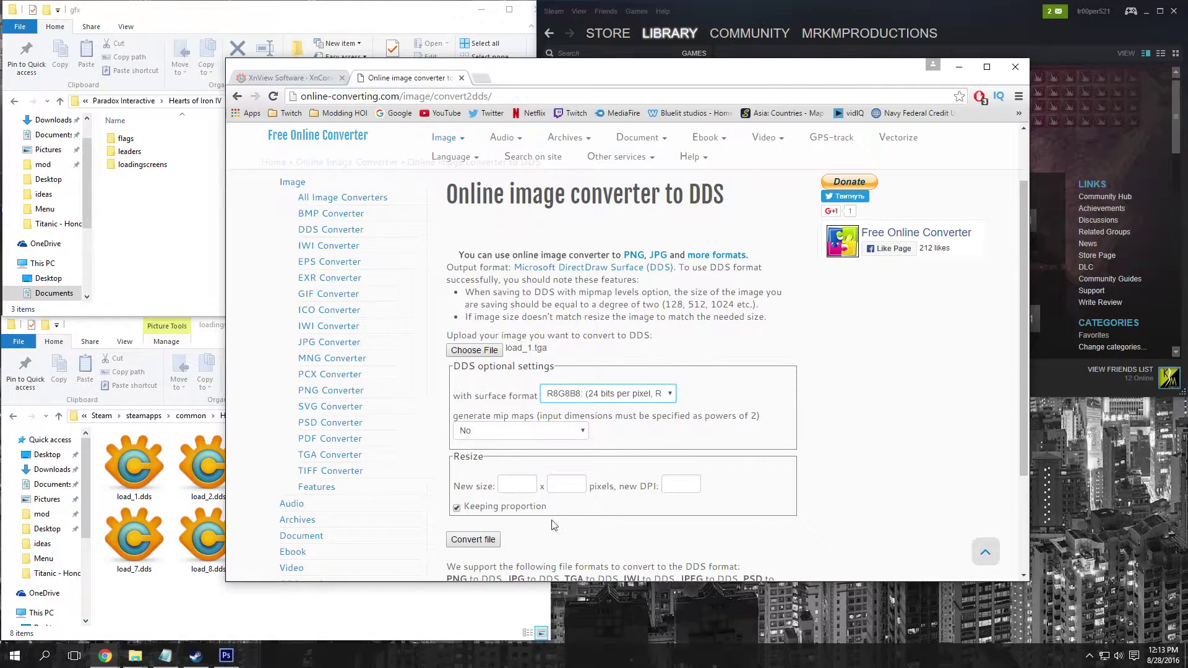
Convert load_1.tga to DDS and place the downloaded file in the youtubetut mod's gfx loadingscreens folder.
scroll(554, 525, "down", 1)
left_click(465, 466)
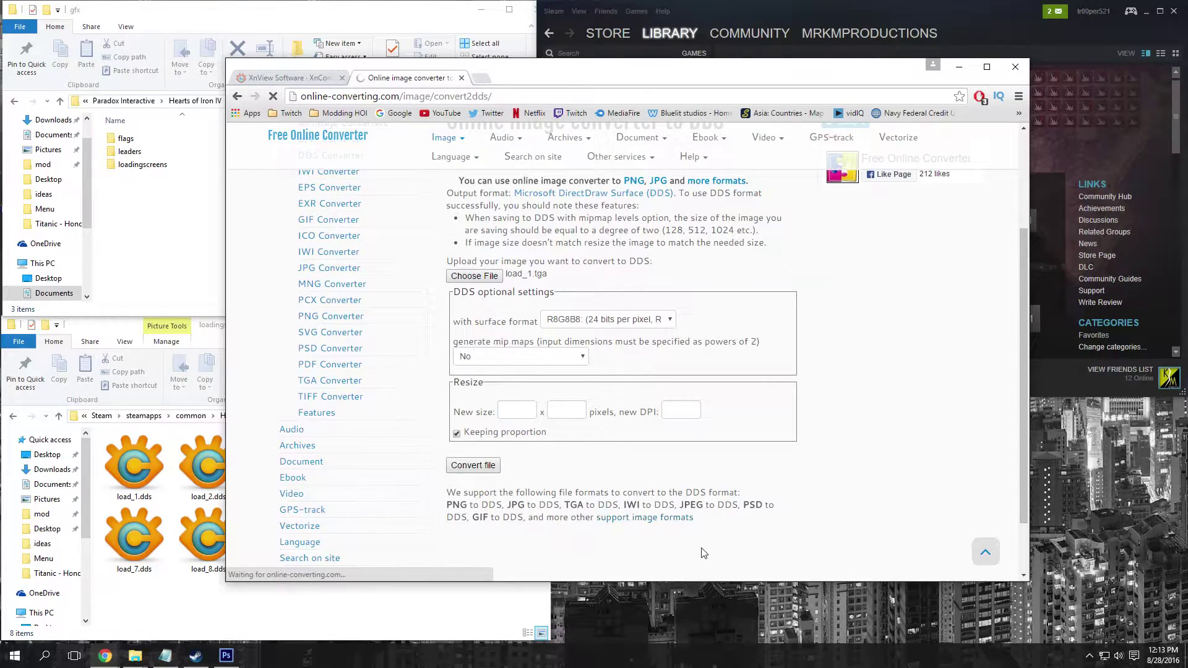
left_click_drag(559, 80, 731, 48)
double_click(143, 164)
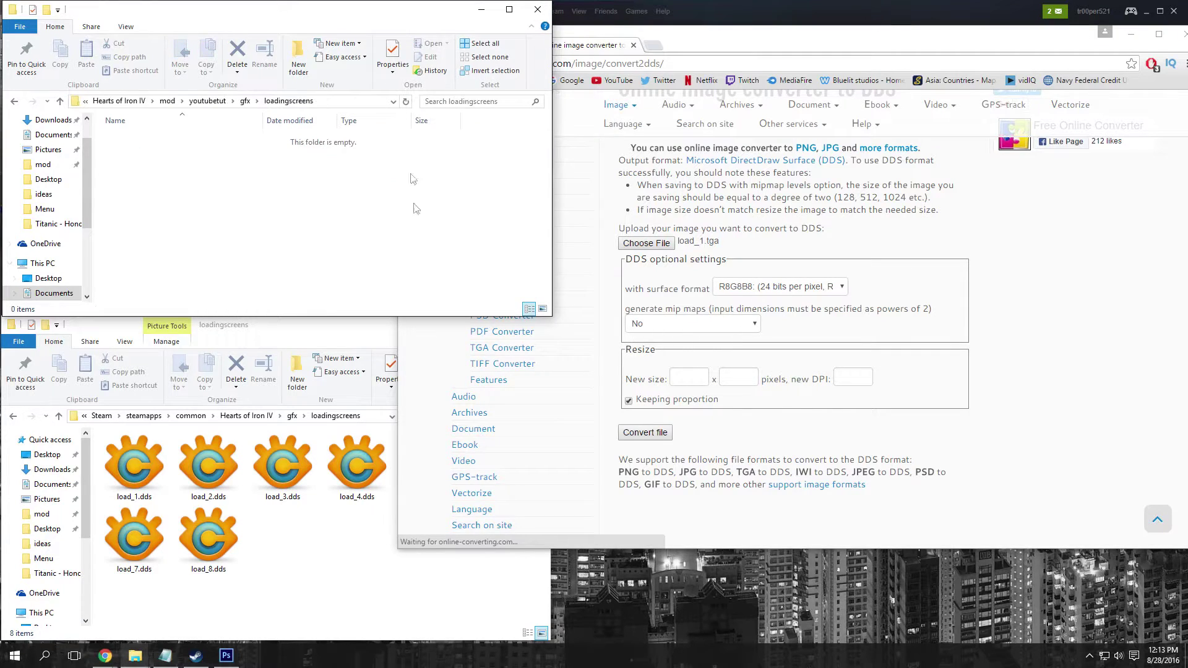
left_click_drag(710, 54, 860, 29)
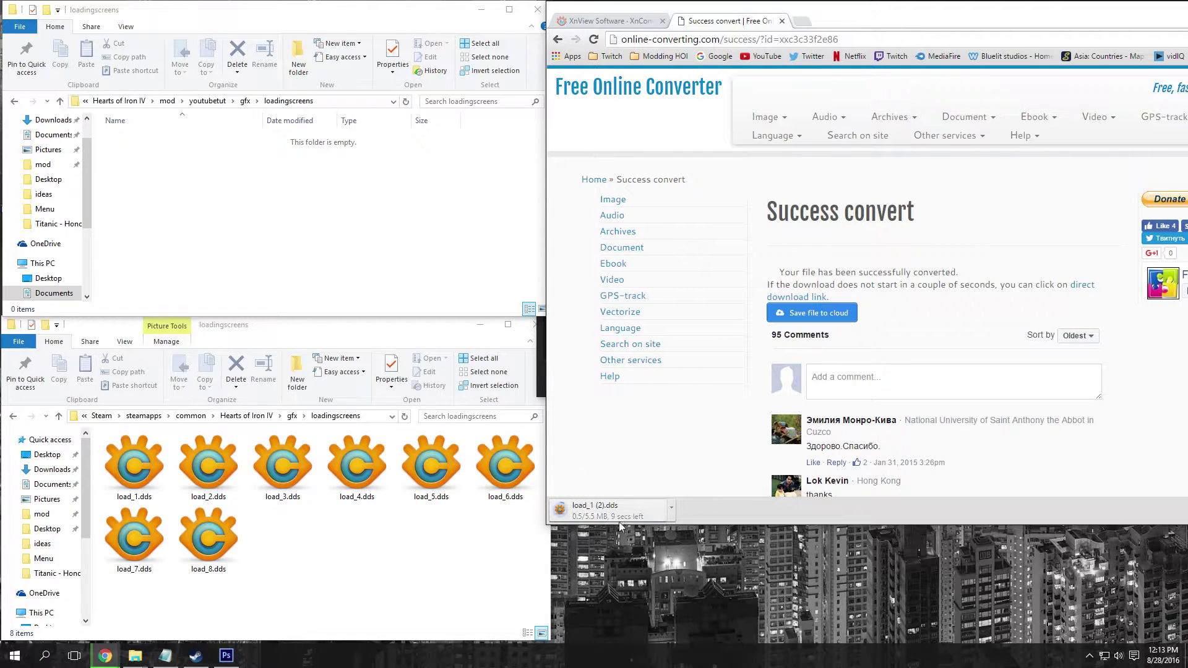
left_click_drag(619, 520, 315, 216)
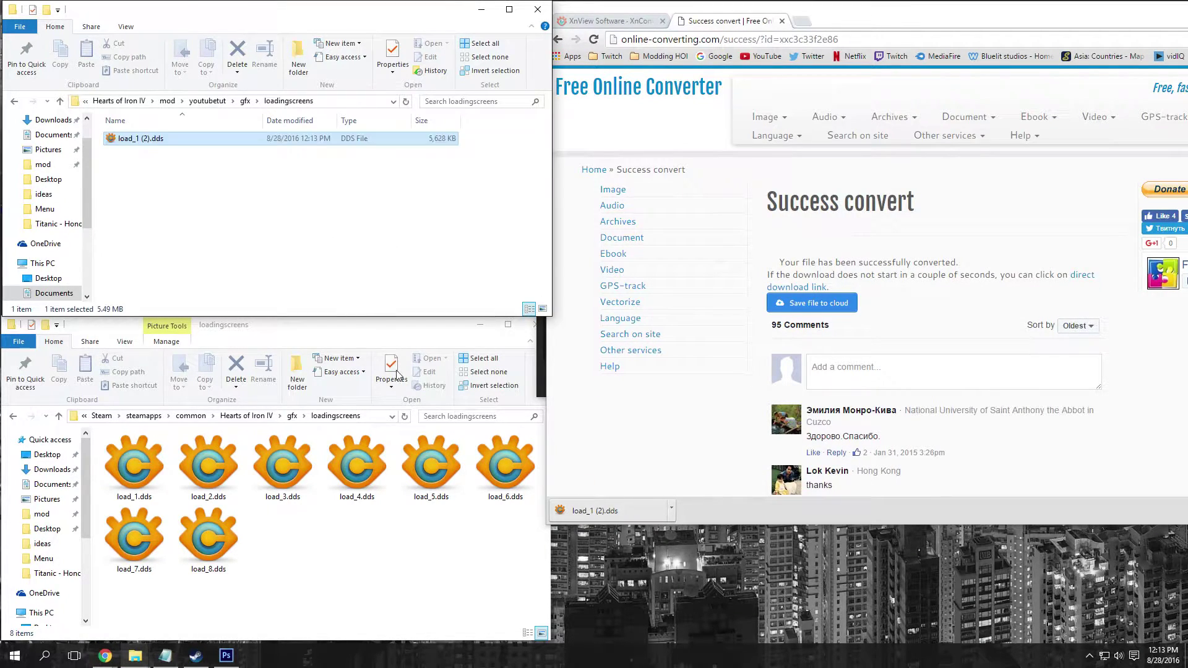
Rename load_1 (2).dds in the mod's loadingscreens folder to load_1.dds.
left_click(142, 138)
left_click_drag(139, 139, 145, 138)
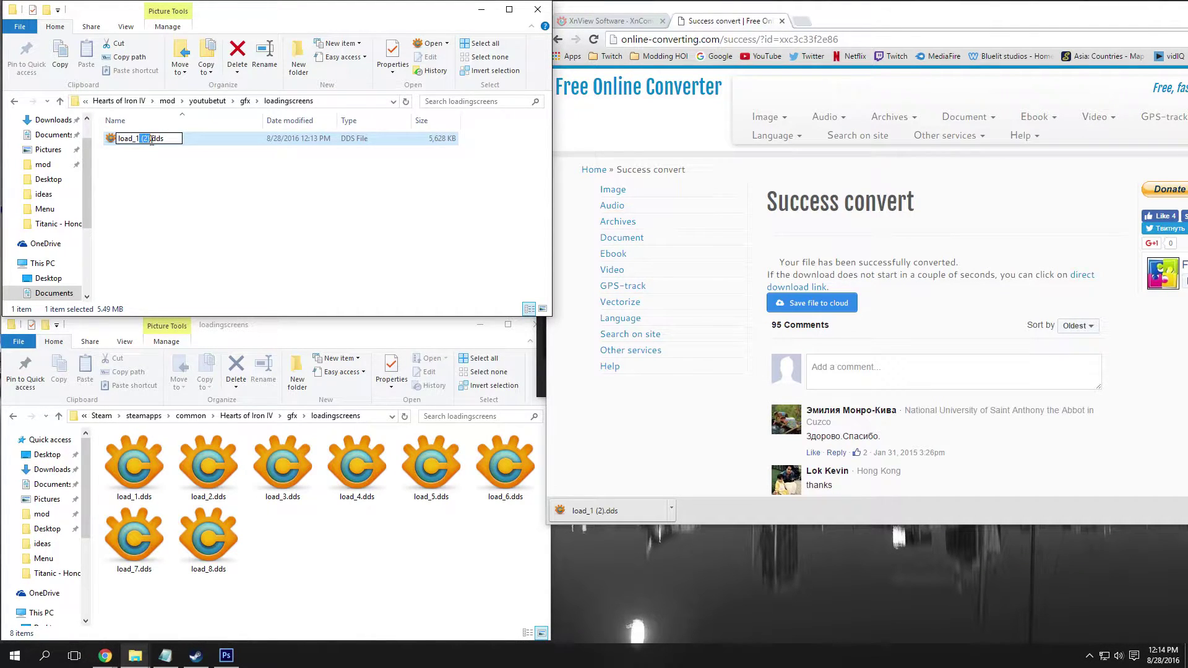
key("BackSpace")
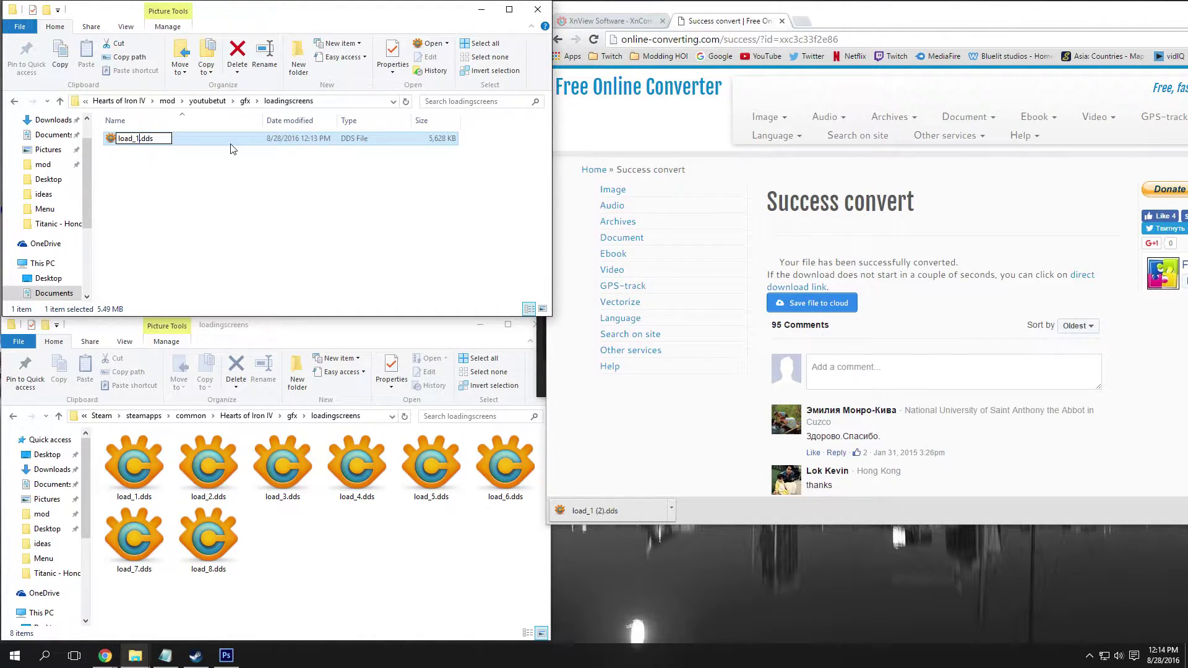
key("Return")
left_click(205, 250)
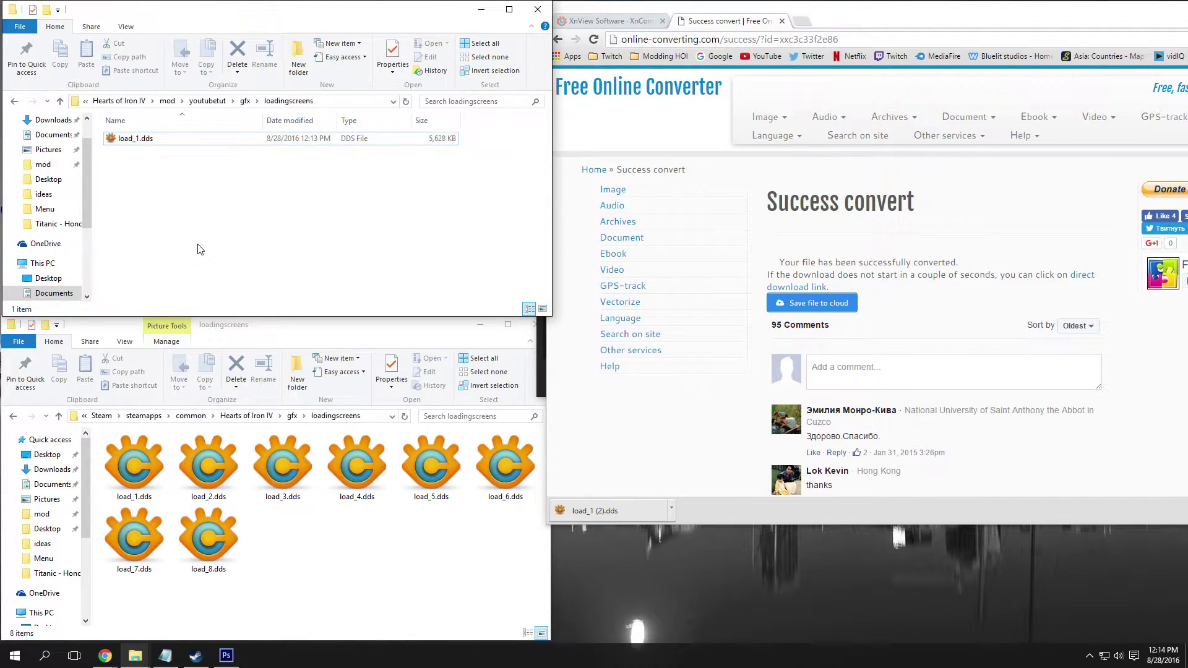
Return to the online DDS converter's upload page for the remaining loading screens, and minimize the browser.
left_click(558, 39)
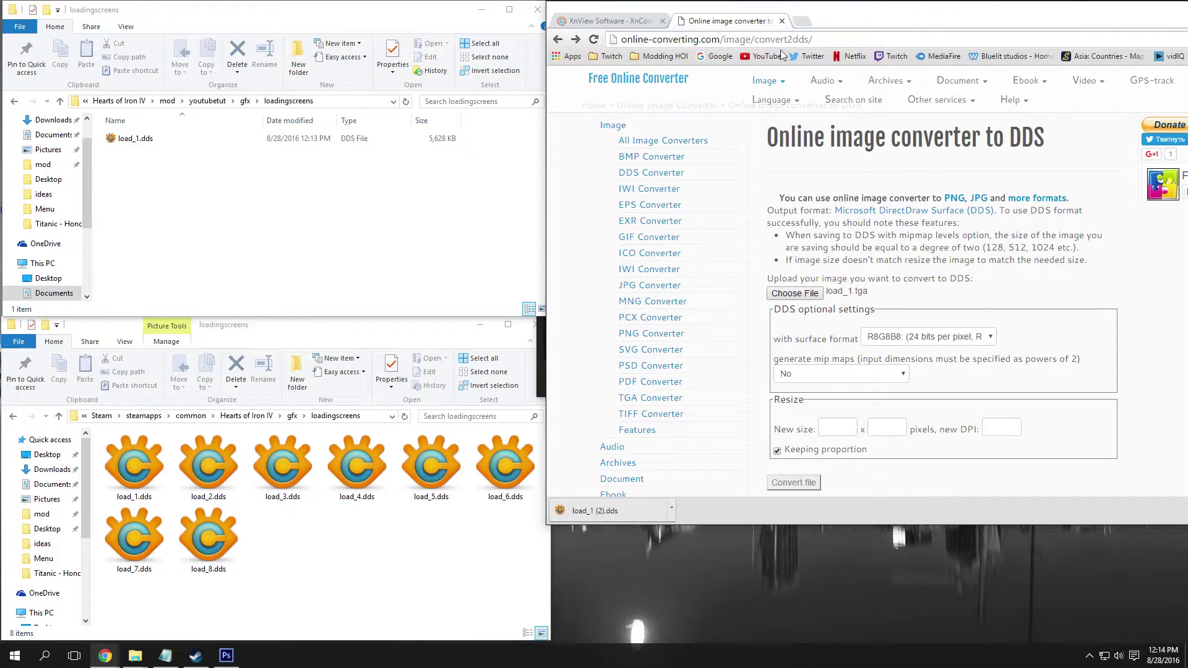
scroll(804, 180, "down", 1)
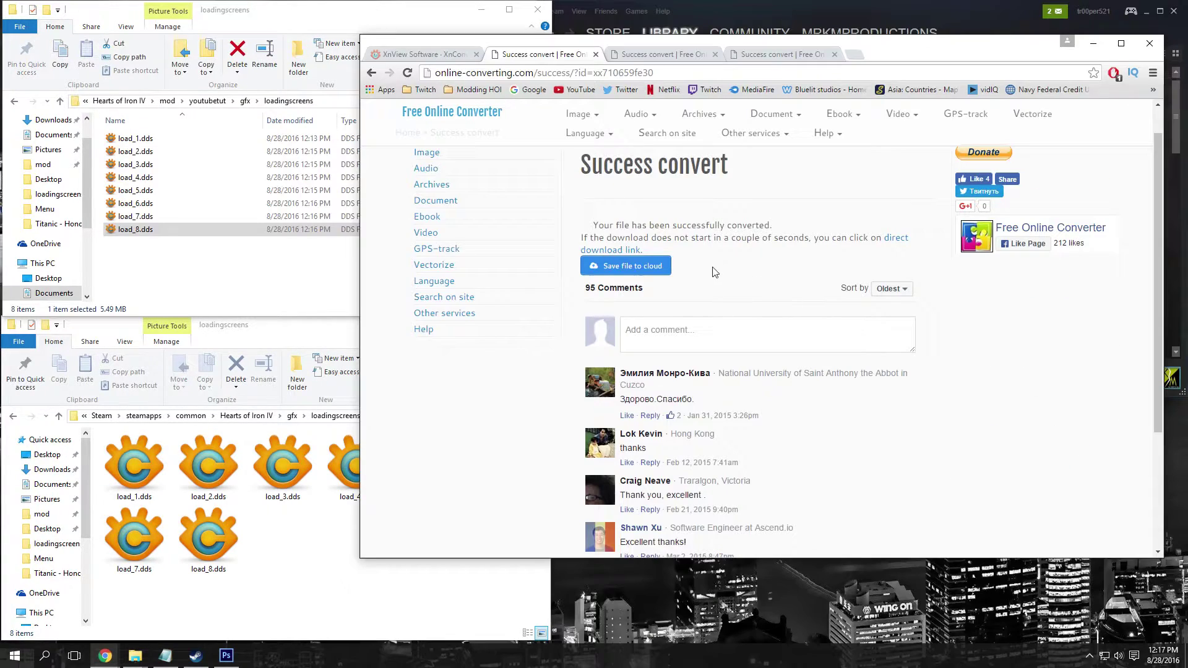
left_click(1093, 44)
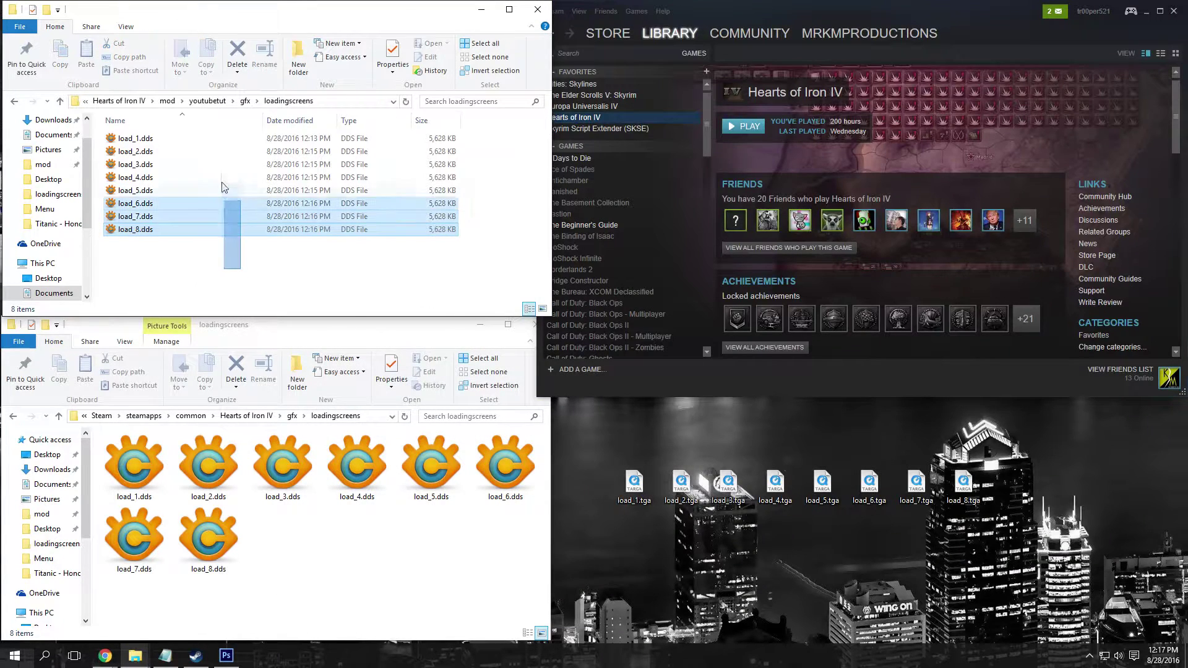
Preview the mod's load_6.dds in XnConvert's input list, and close the converter.
left_click_drag(224, 187, 222, 184)
left_click(234, 276)
left_click(218, 208)
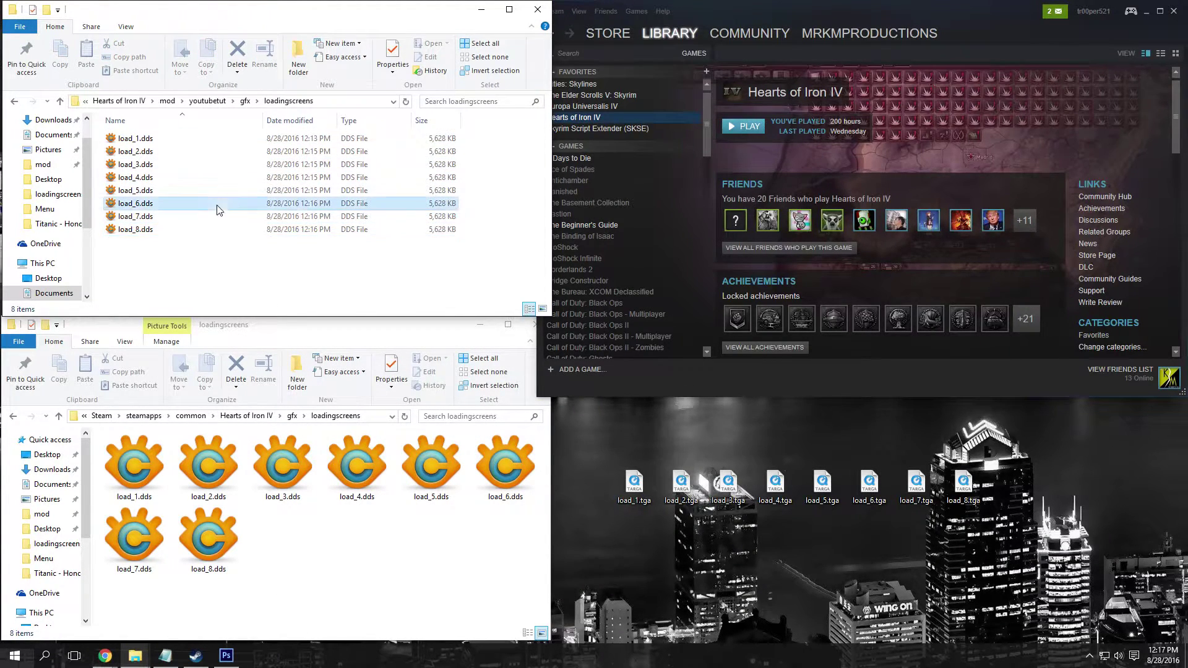
double_click(217, 208)
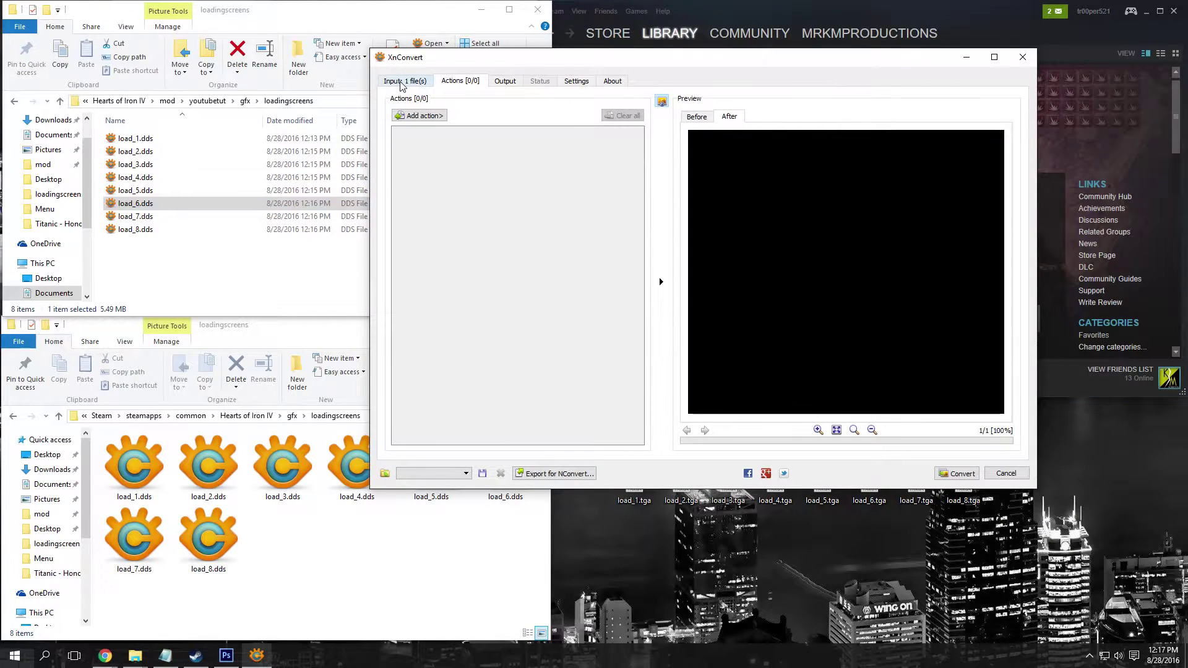
left_click(401, 83)
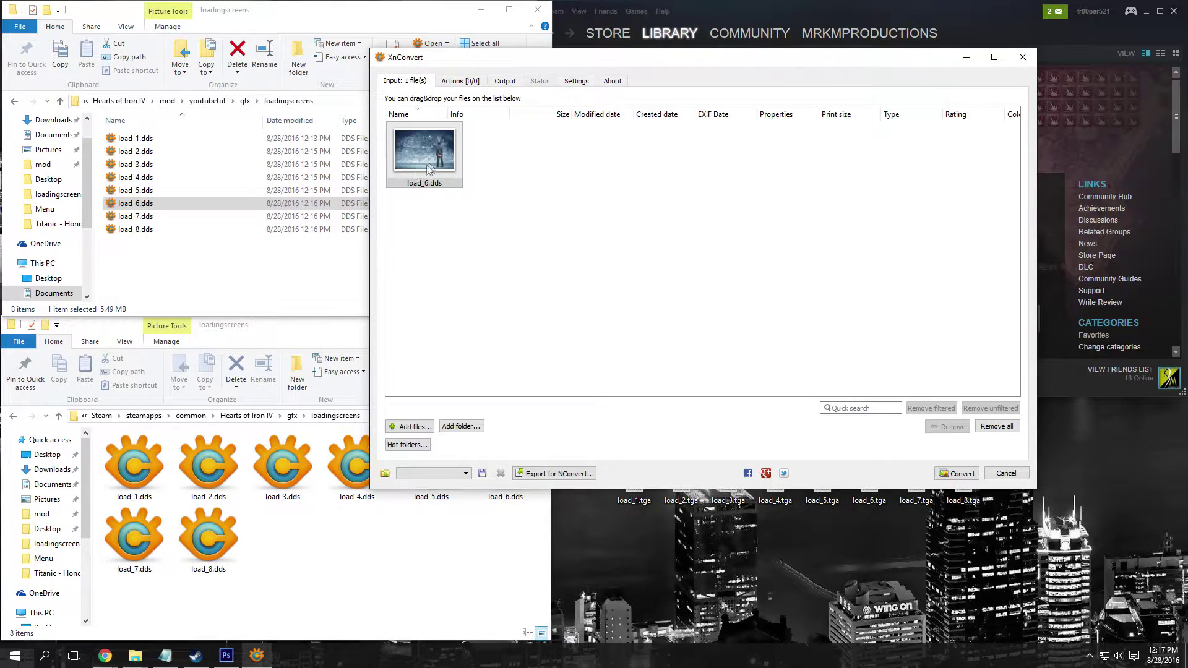
left_click(1027, 64)
Preview the base game's original load_6.dds in XnConvert for comparison, and close the converter.
left_click(489, 461)
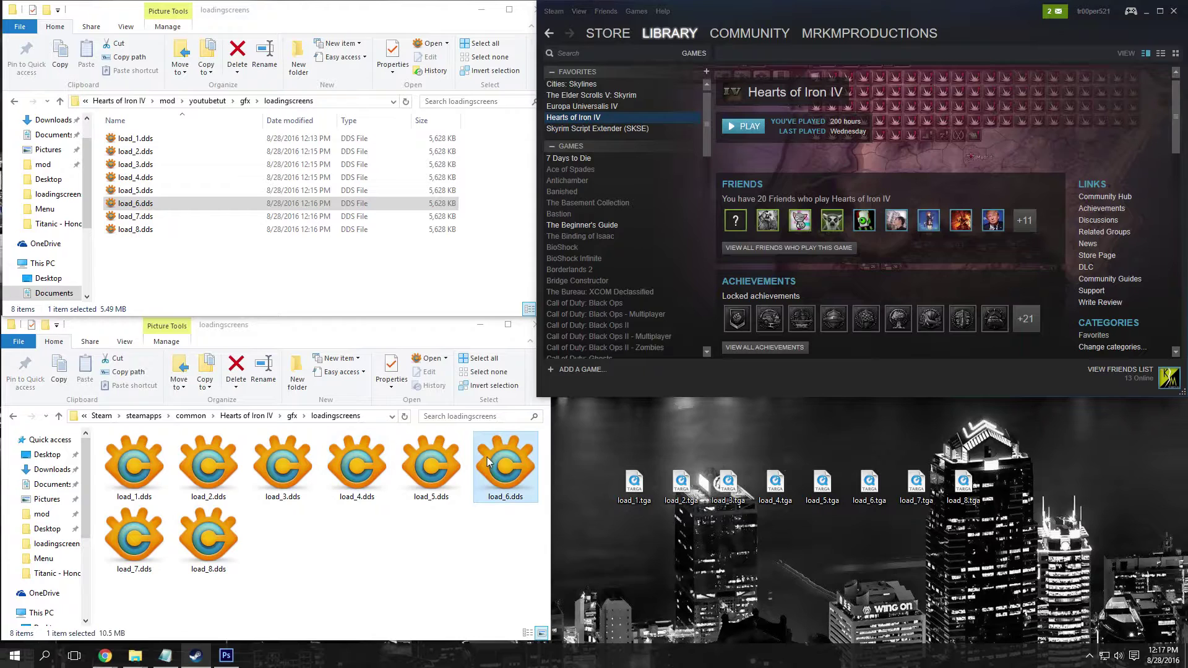
right_click(488, 461)
left_click(489, 489)
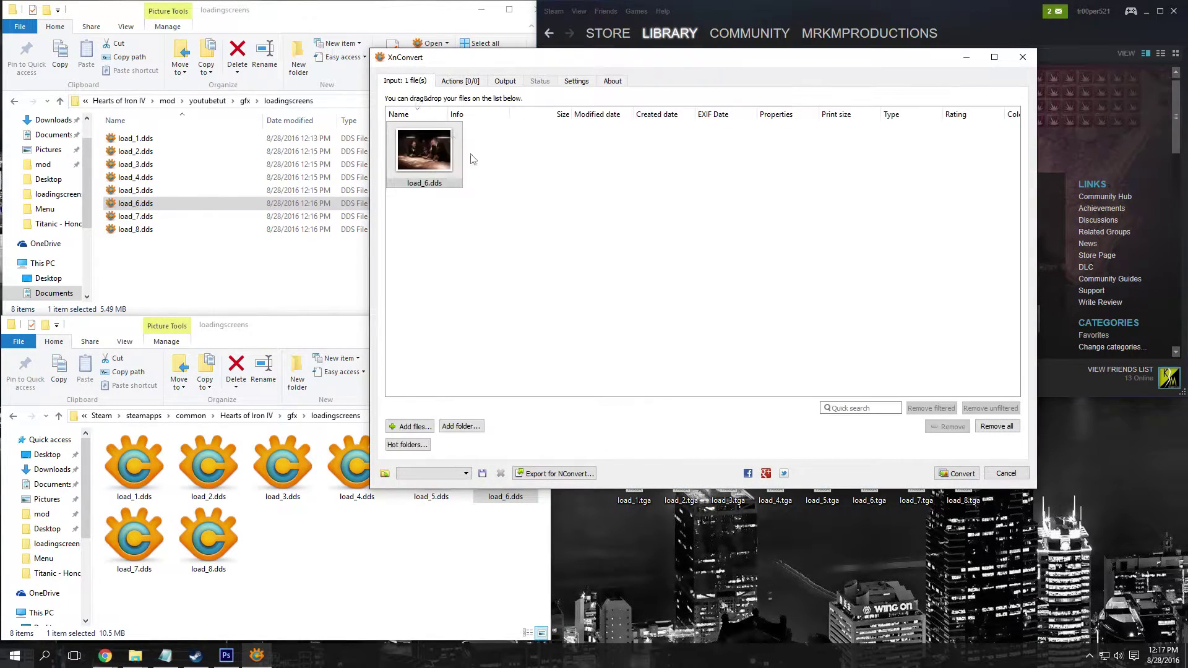
left_click(1022, 57)
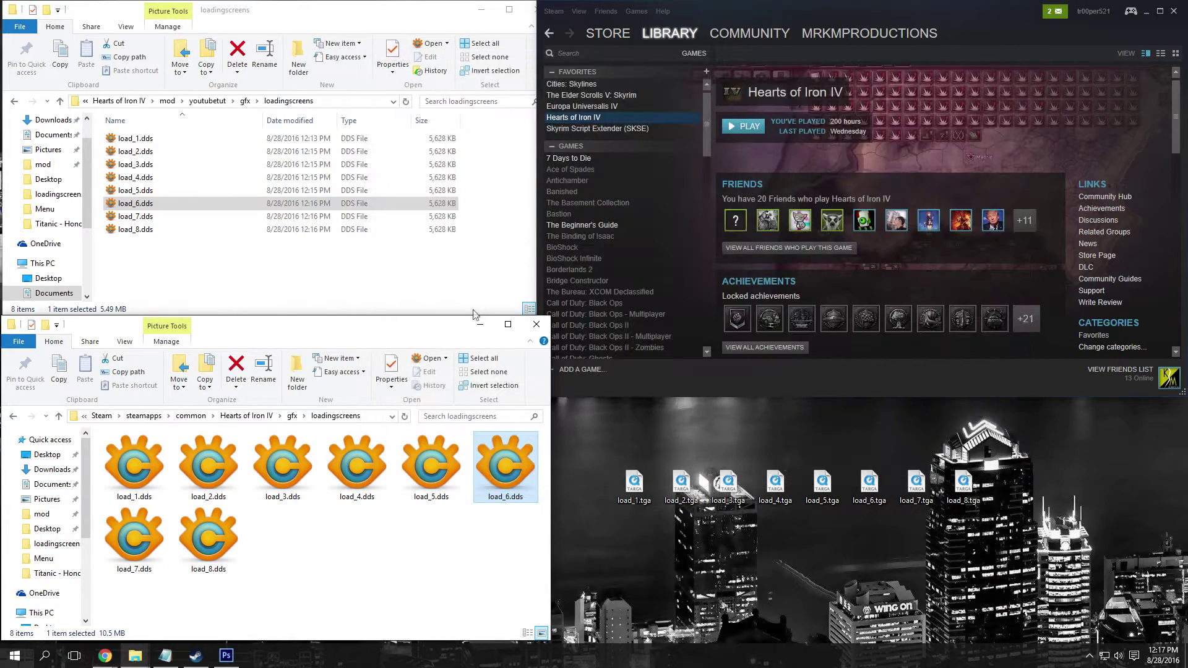
Launch Hearts of Iron IV from the Steam library with the YouTubeTUT mod enabled.
left_click(748, 127)
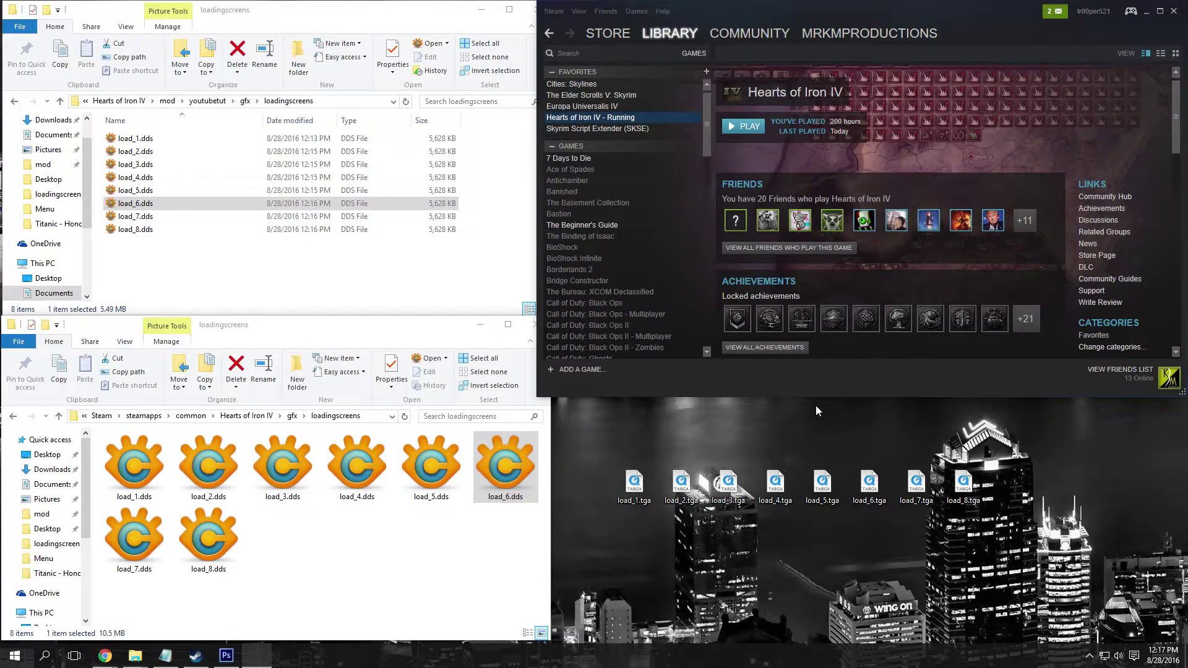
left_click(749, 177)
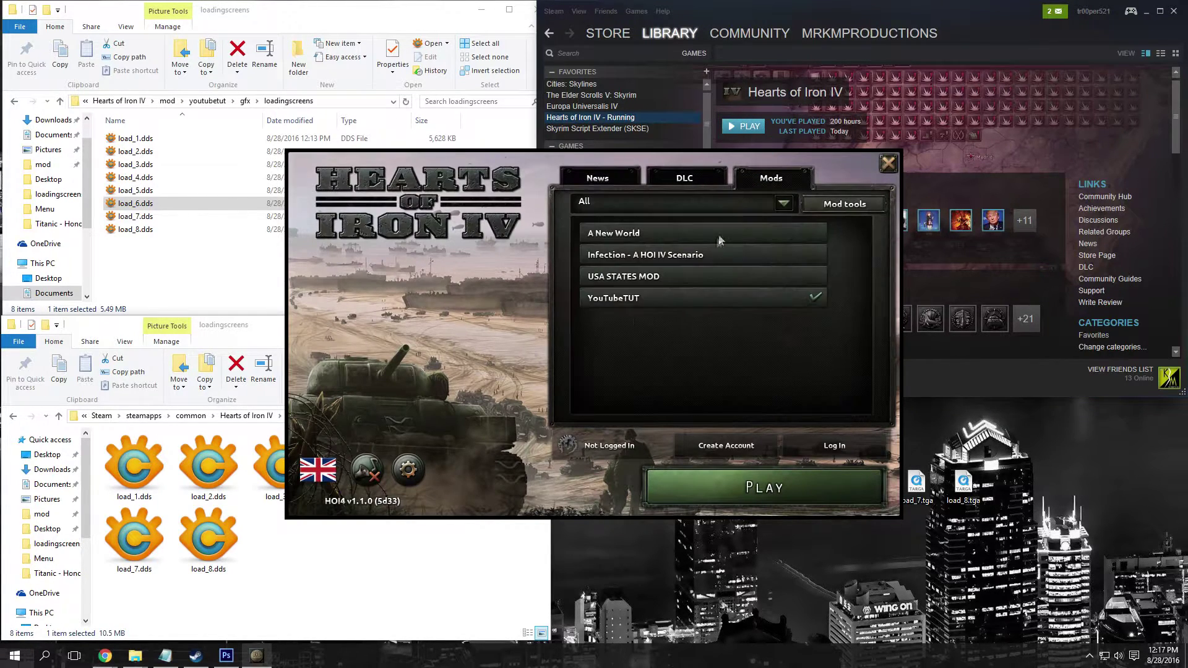
mouse_move(703, 291)
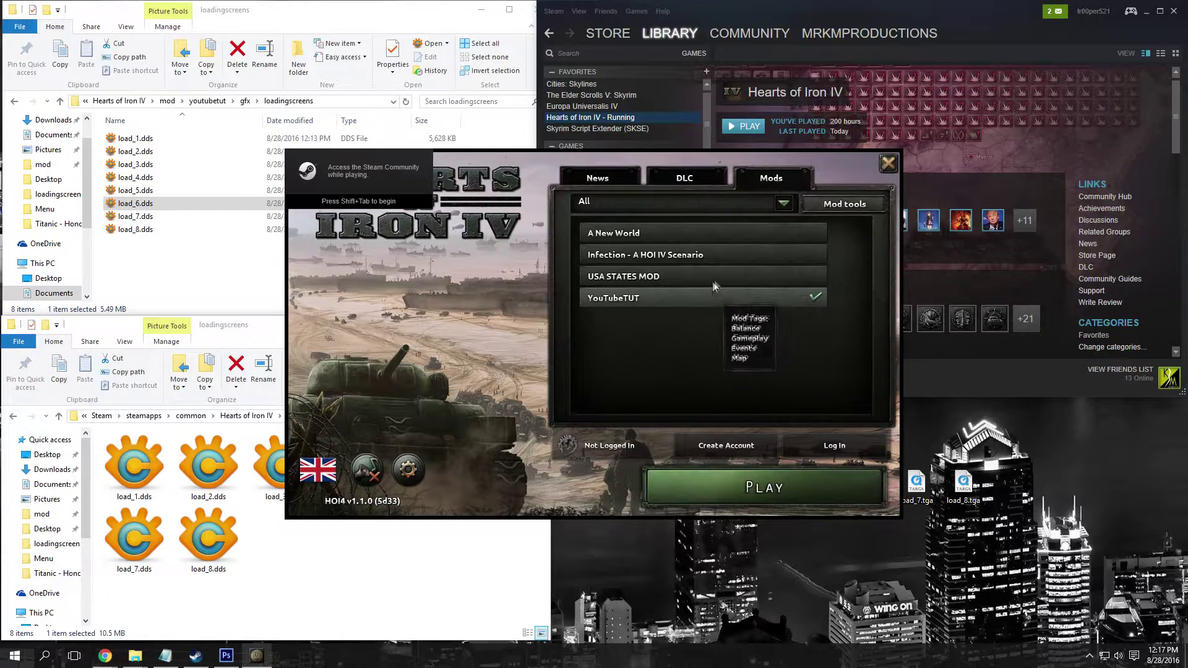
left_click(792, 488)
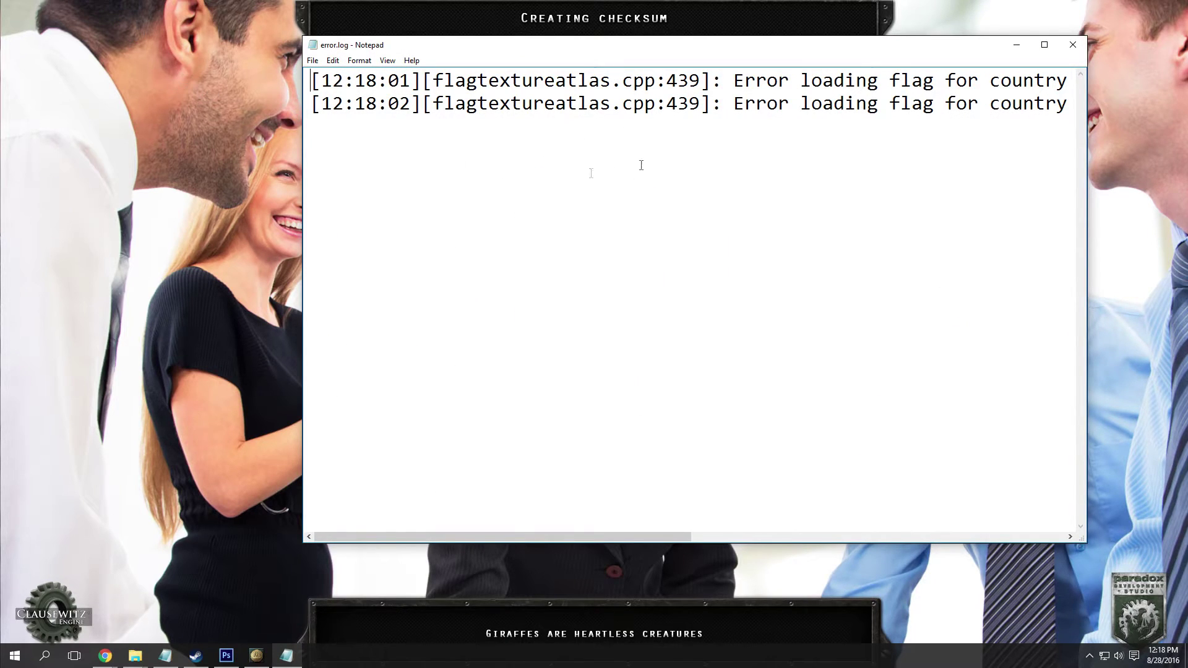
Read the full flag loading error lines in error.log.
scroll(846, 122, "right", 15)
scroll(849, 132, "left", 9)
left_click_drag(633, 83, 773, 112)
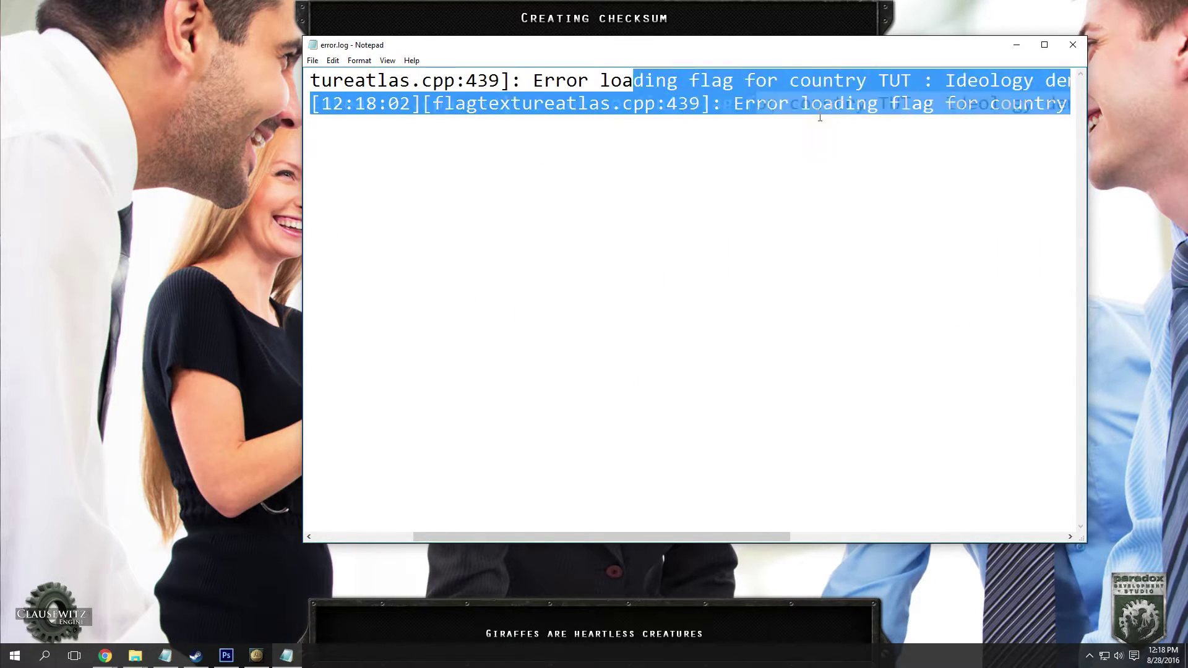
scroll(773, 112, "left", 3)
left_click(867, 81)
scroll(926, 119, "right", 8)
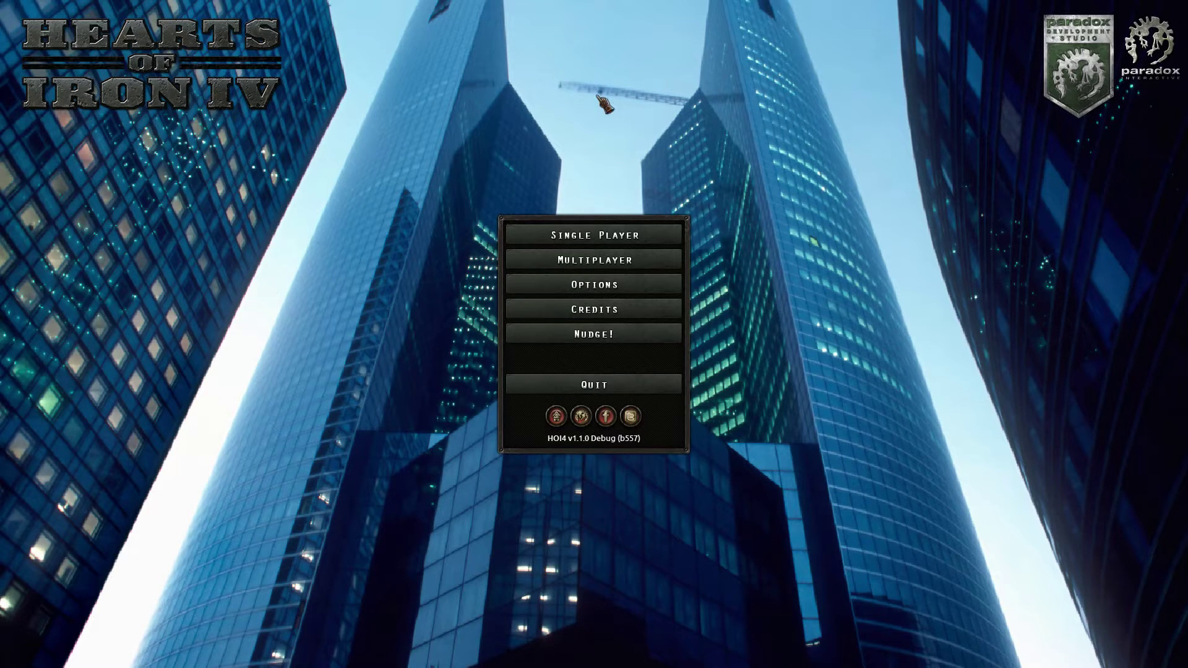
Check YouTube Land's country details in a new single-player game through Other countries, and return to the main menu.
left_click(533, 230)
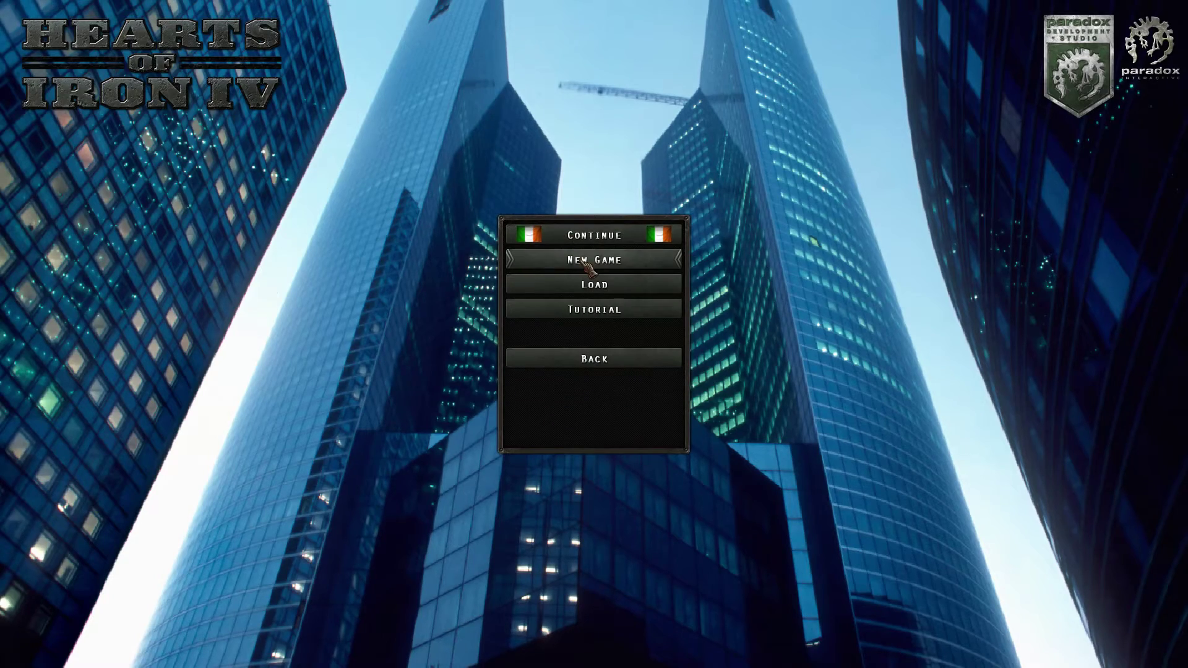
left_click(582, 259)
double_click(544, 263)
double_click(918, 244)
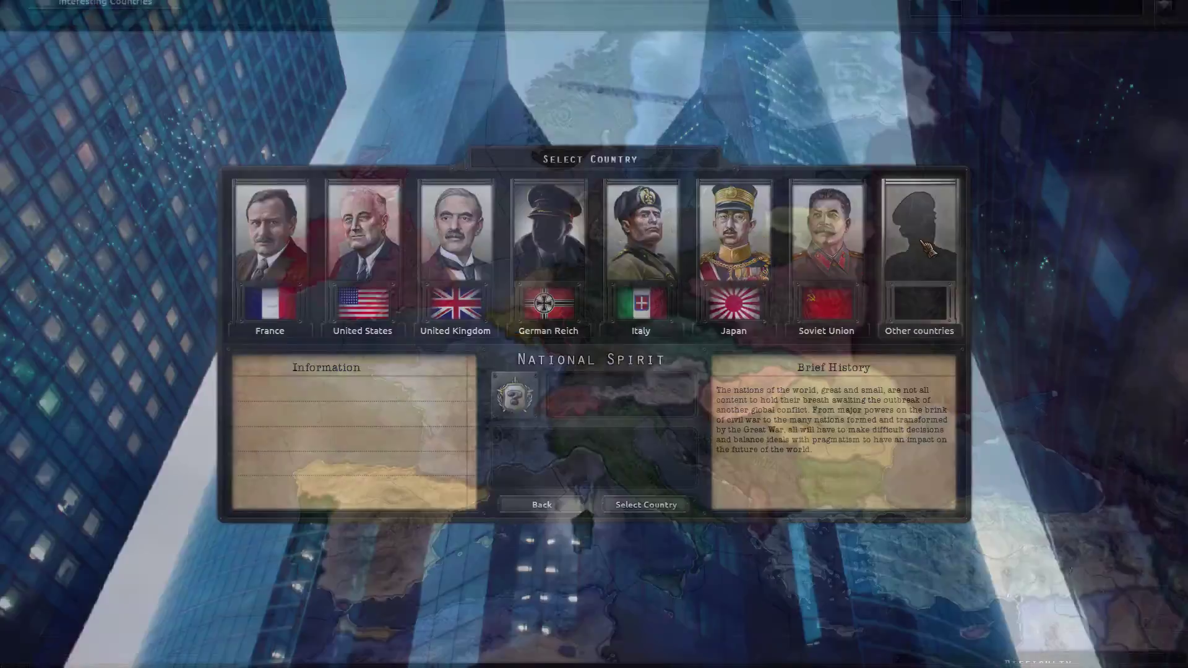
left_click(333, 273)
mouse_move(930, 114)
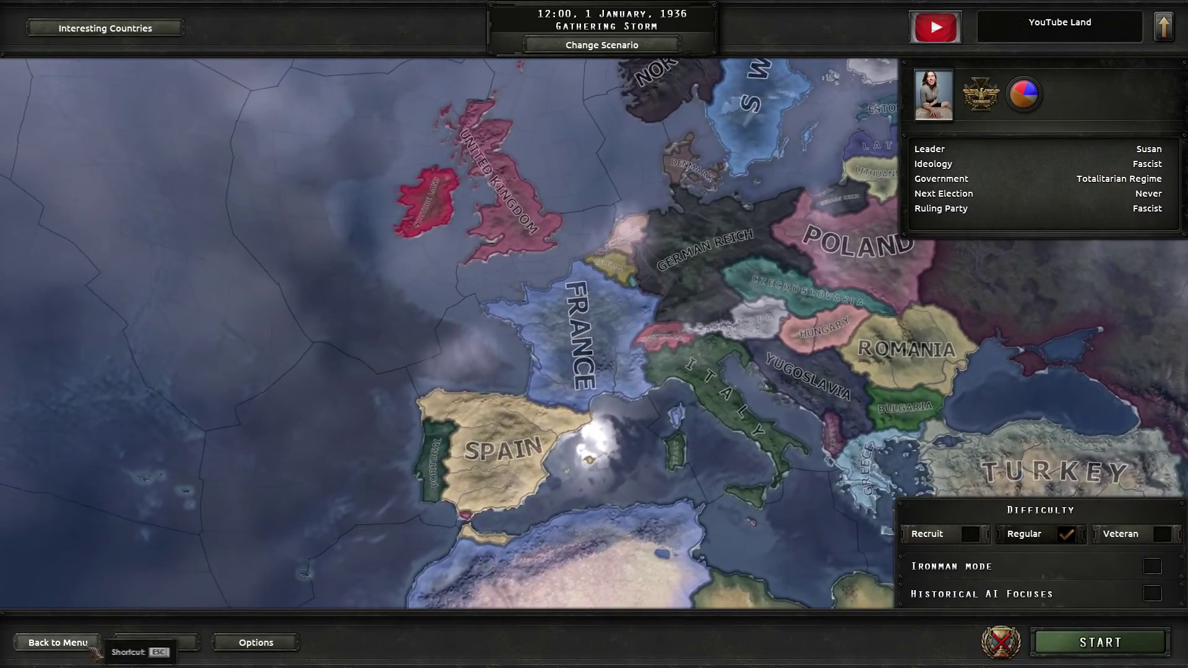
left_click(89, 642)
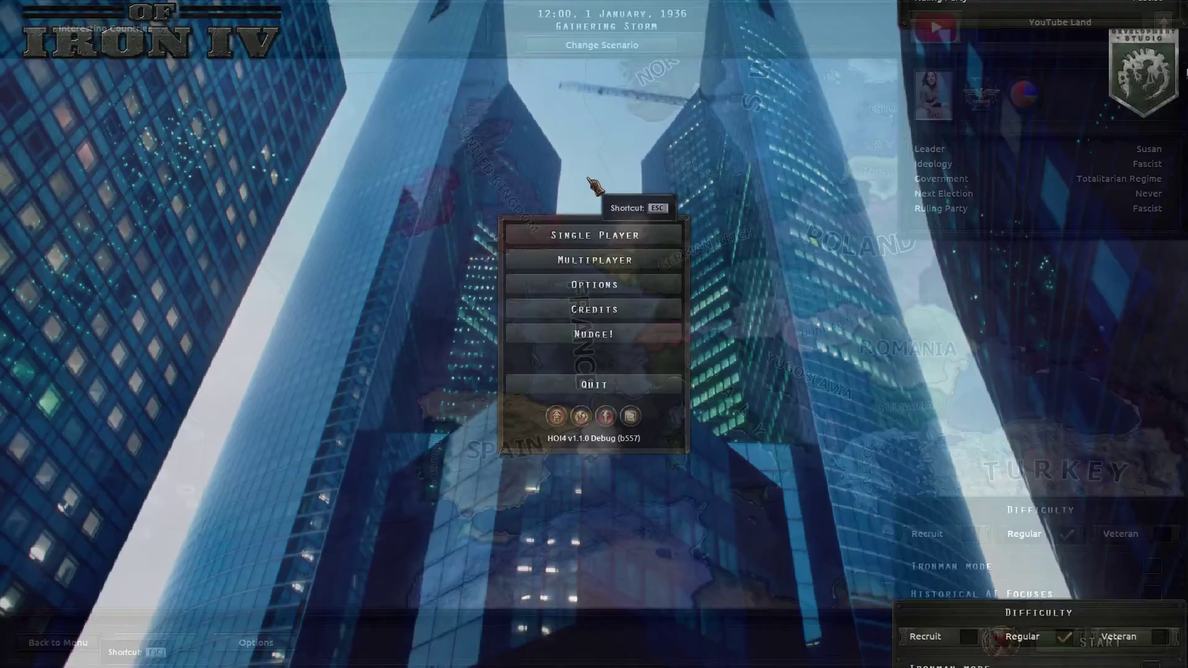